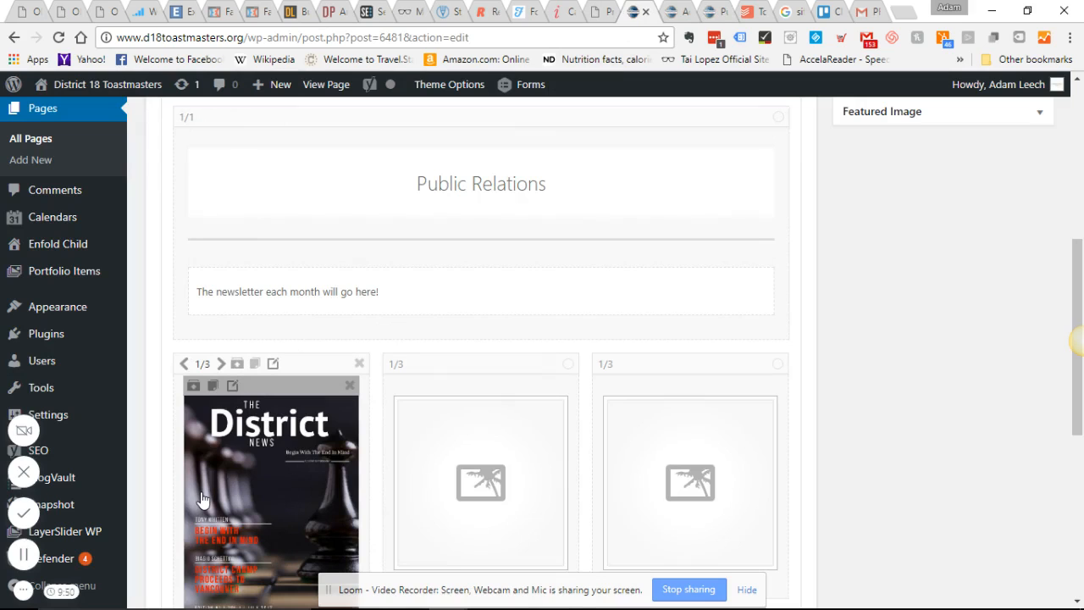
- Try the Page link option for the District News cover image without saving the change
click(203, 497)
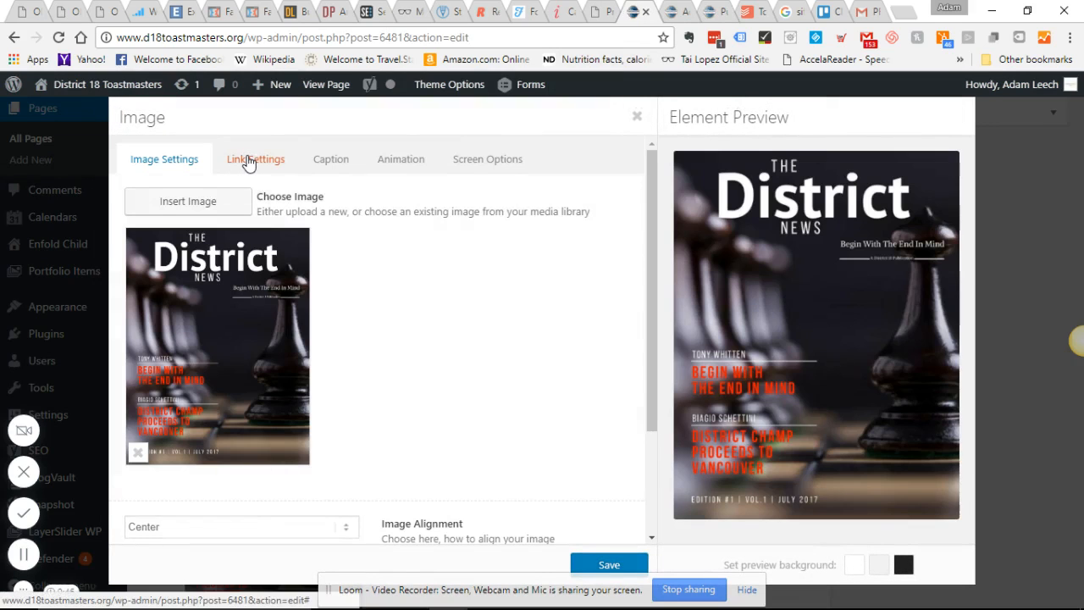
click(245, 161)
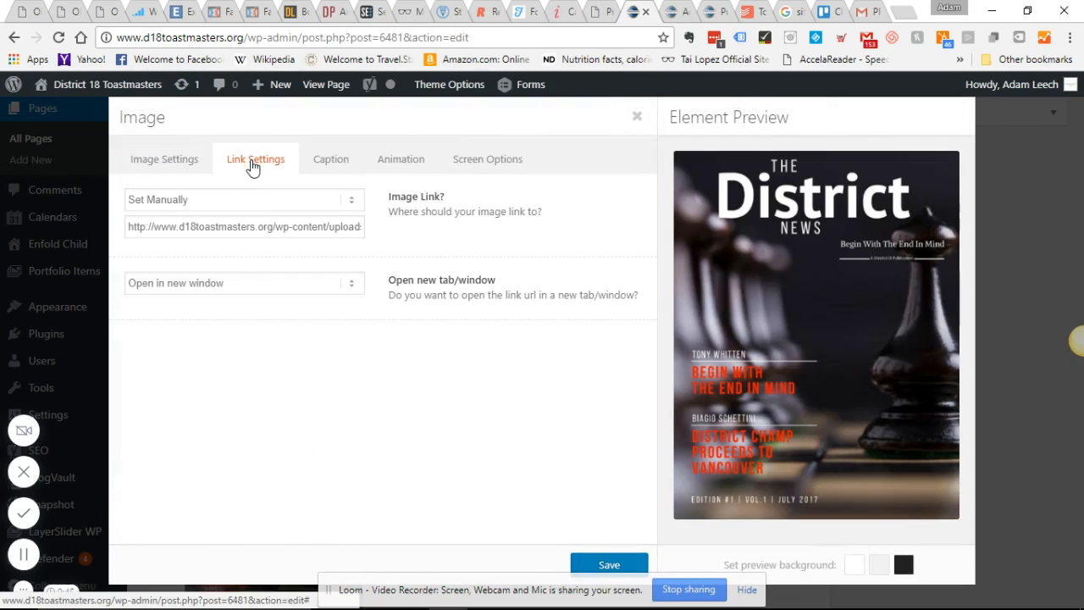
click(218, 203)
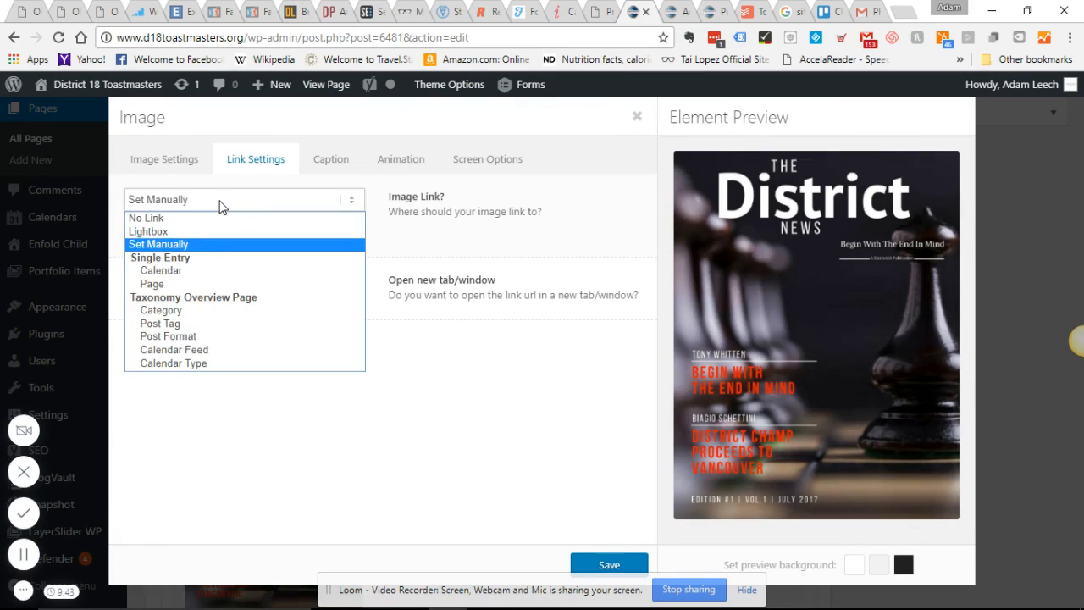
click(191, 288)
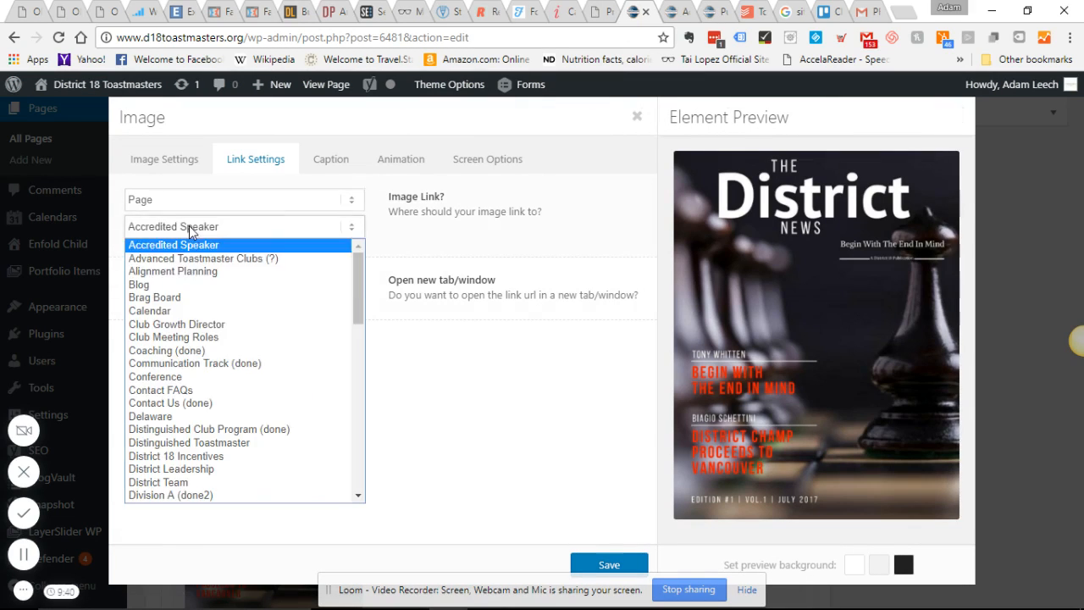
click(187, 226)
drag(363, 268, 395, 248)
click(399, 235)
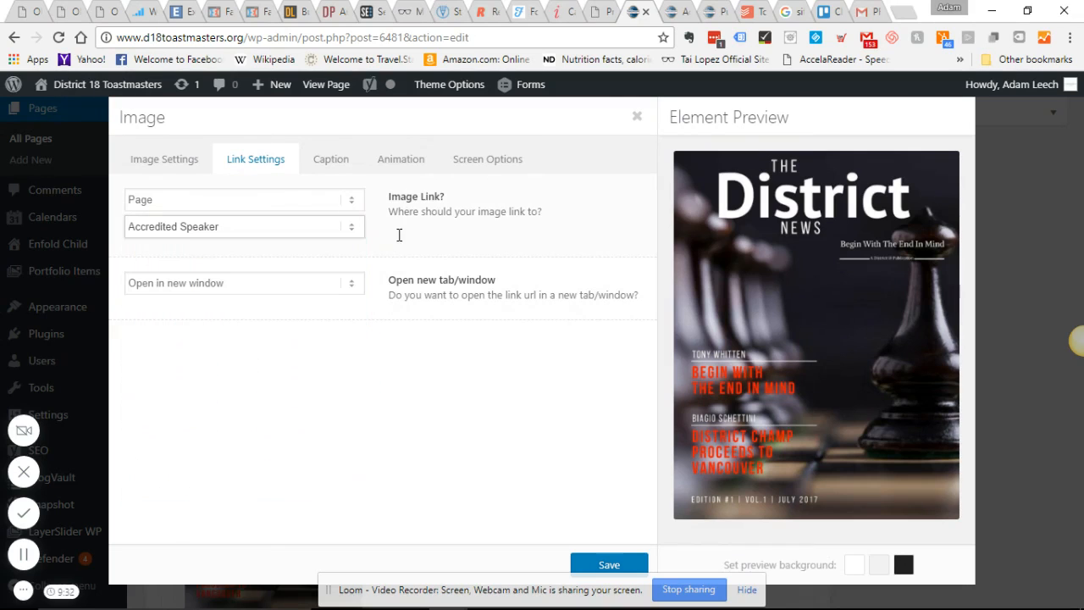
click(1022, 147)
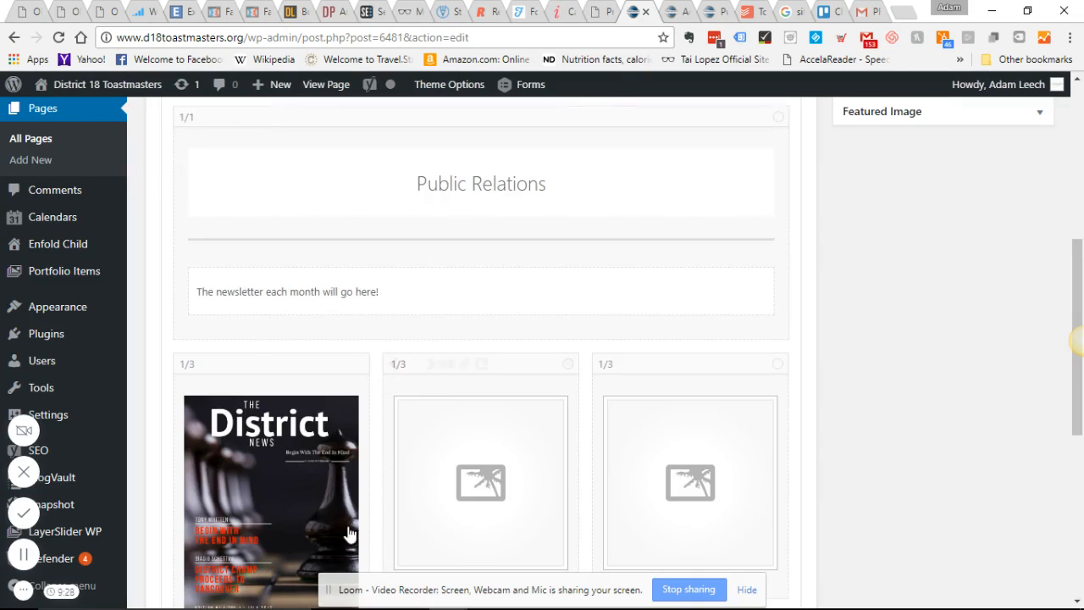
- Examine the July Newsletter draft page and the layout elements offered in the Avia Layout Builder
click(682, 16)
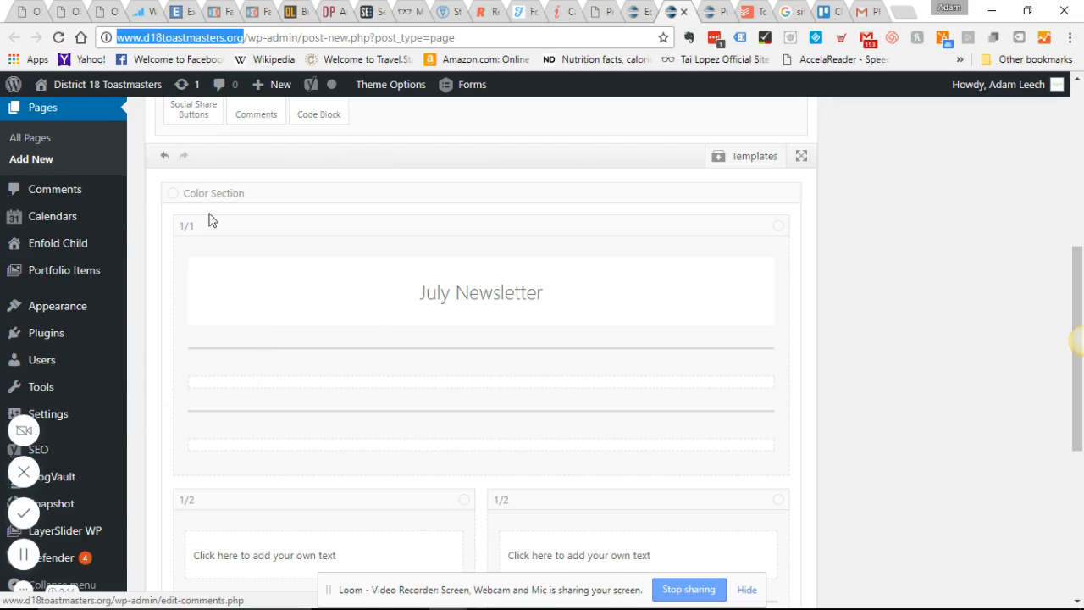
scroll(694, 373, up, 5)
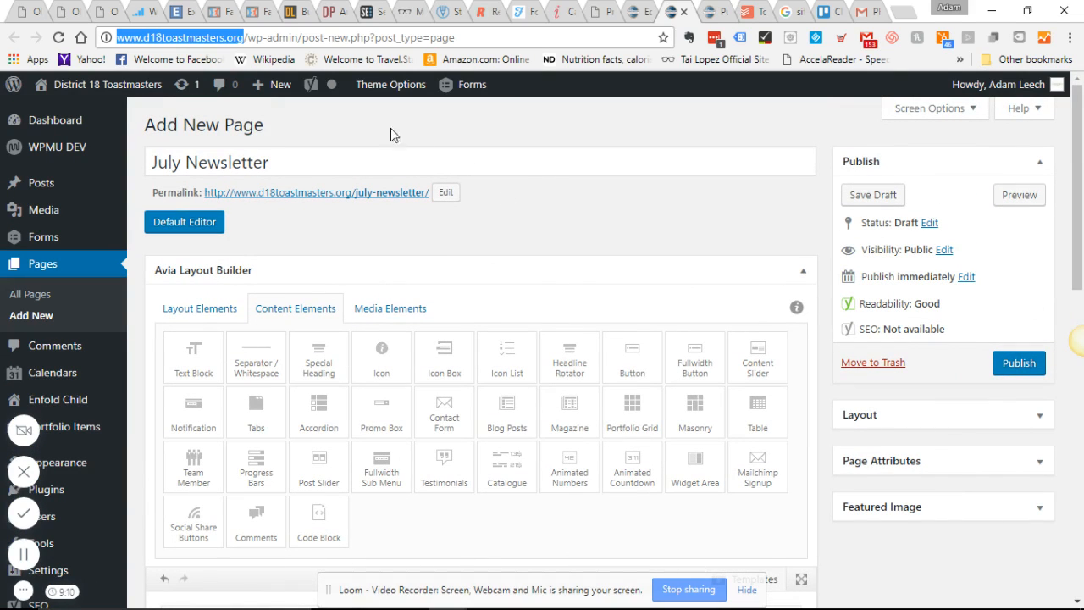
scroll(442, 351, down, 3)
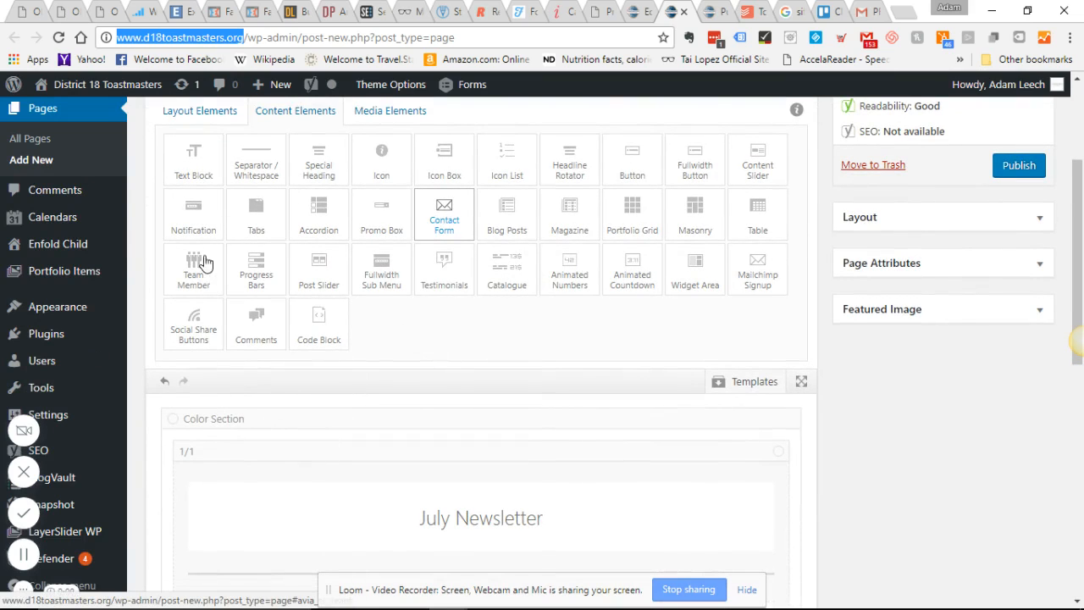
scroll(199, 169, down, 1)
scroll(339, 336, up, 1)
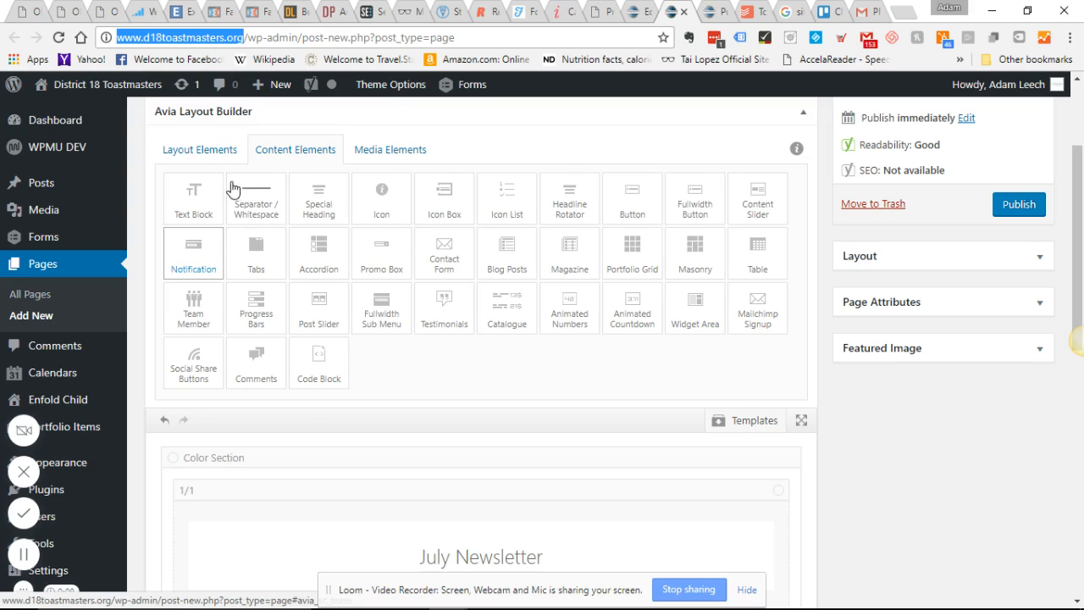
scroll(232, 186, up, 1)
click(215, 209)
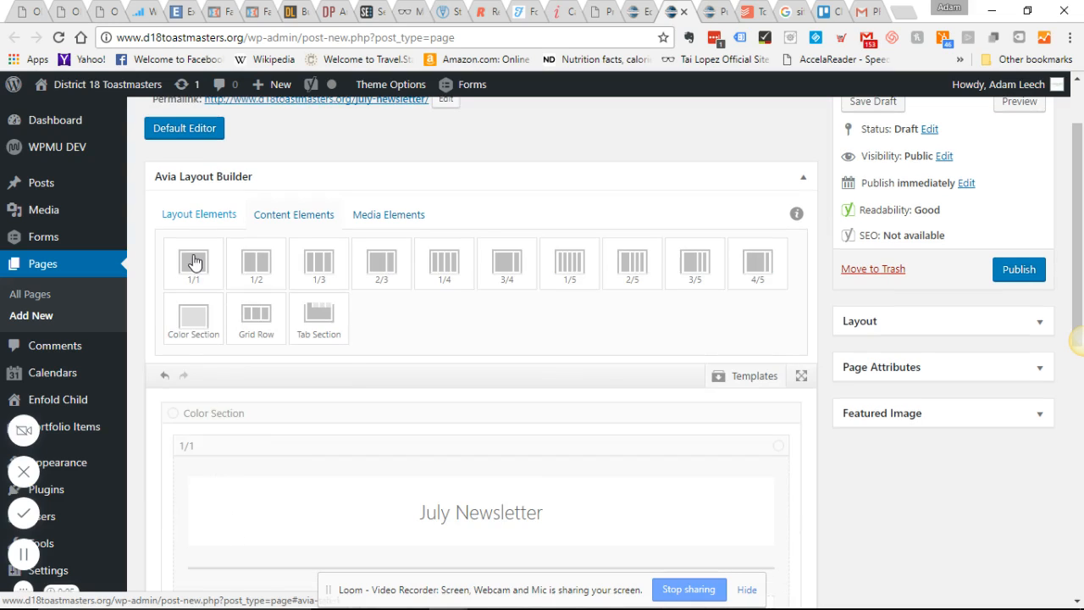
scroll(288, 413, up, 1)
drag(192, 415, 201, 359)
scroll(203, 363, down, 3)
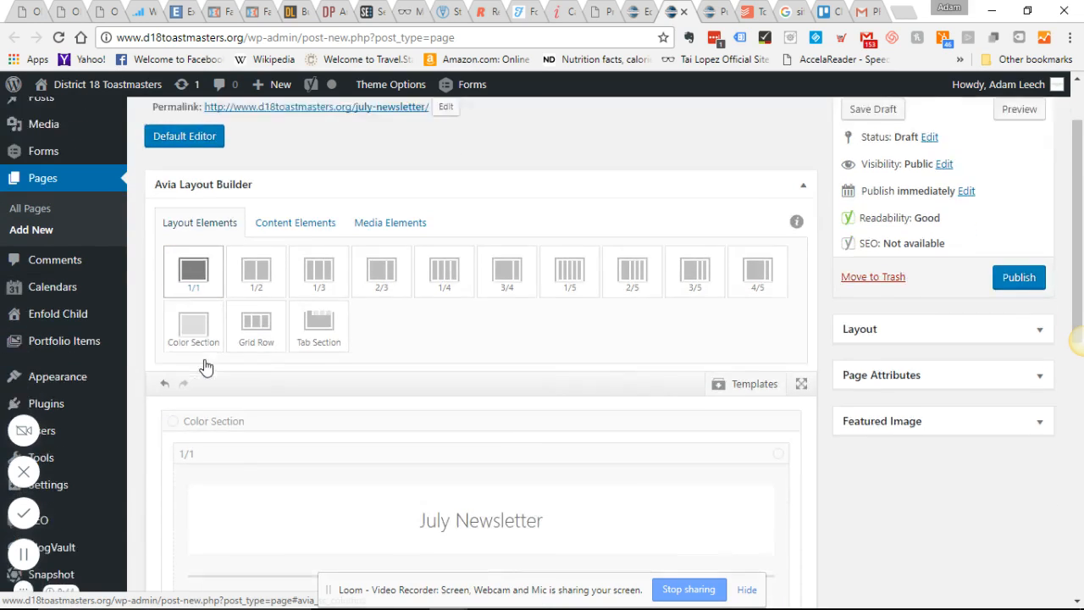
scroll(419, 370, up, 1)
scroll(415, 398, up, 1)
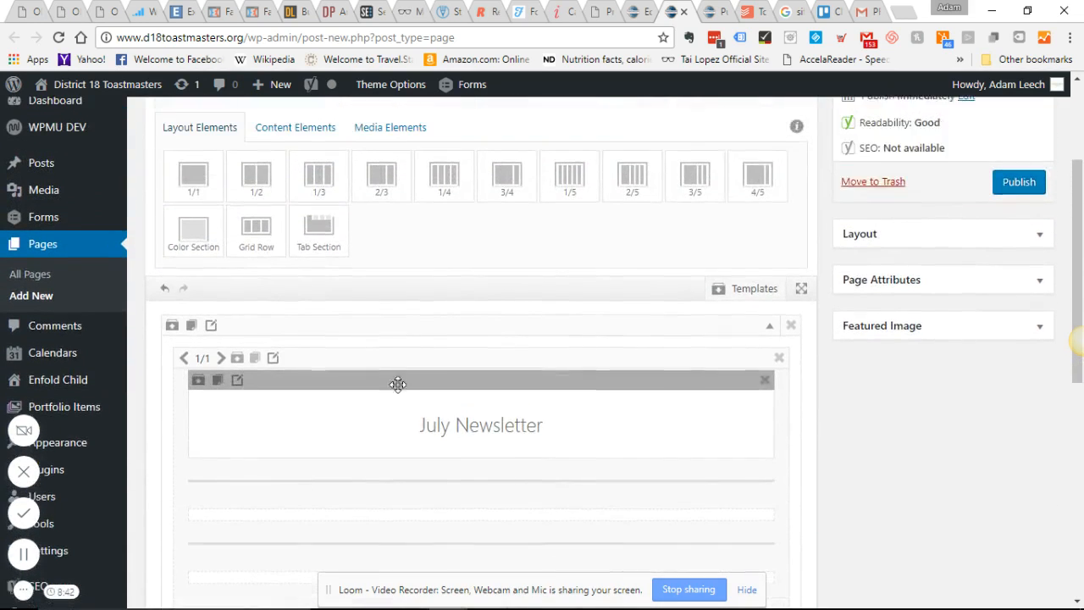
- Add a text block under the first separator below the July Newsletter heading and delete the empty text block beneath it
click(292, 205)
scroll(314, 233, down, 1)
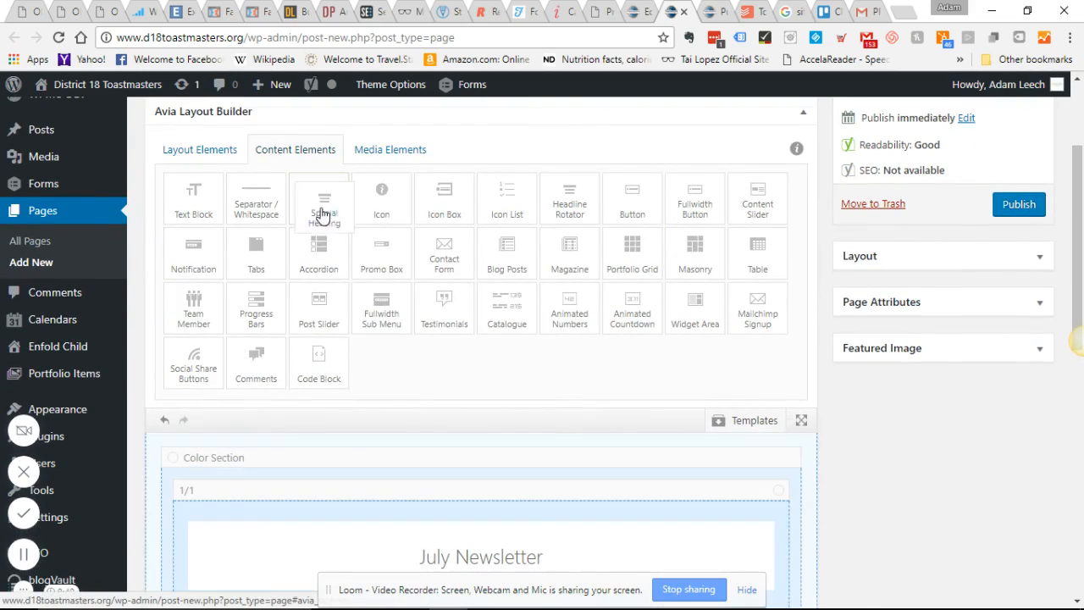
drag(319, 212, 288, 196)
scroll(351, 450, down, 5)
scroll(356, 220, up, 5)
drag(196, 116, 269, 545)
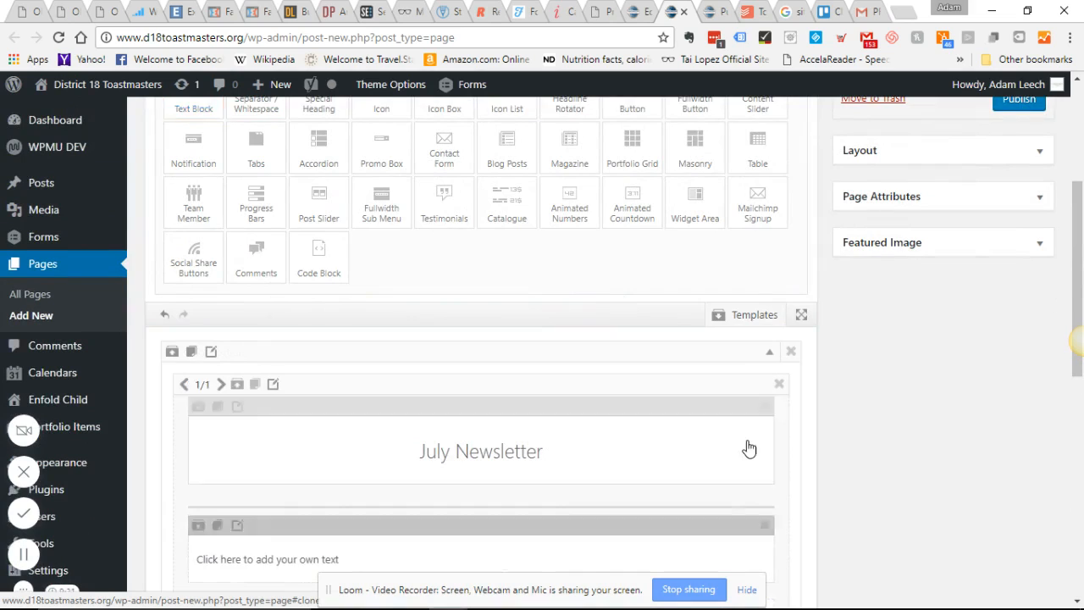
scroll(748, 448, down, 3)
click(765, 379)
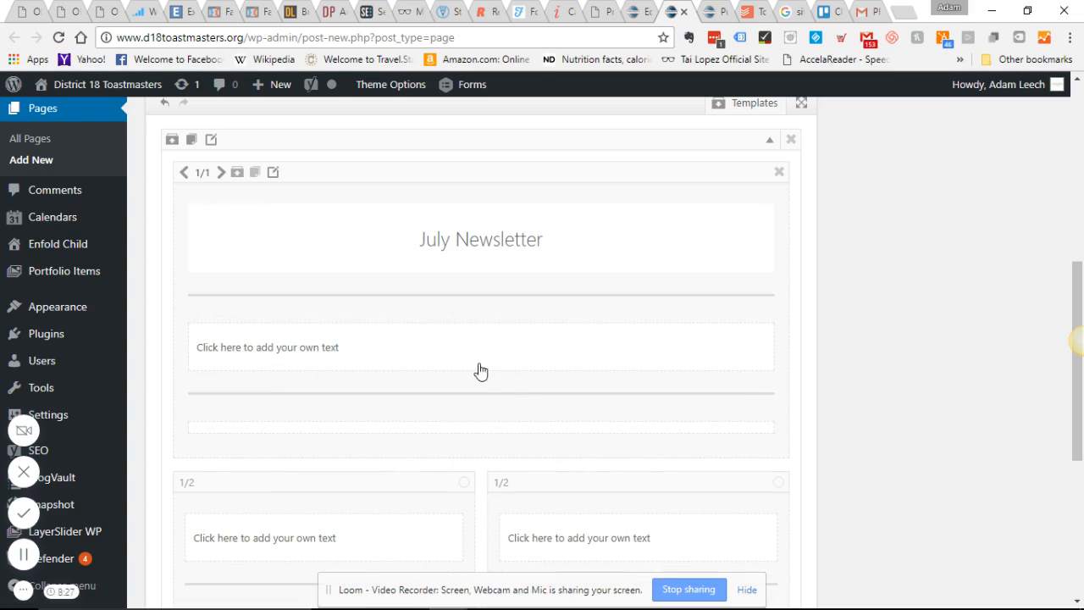
- Open the July newsletter PDF from the live Public Relations page and review its Public Relations desk article in Acrobat Reader
click(706, 10)
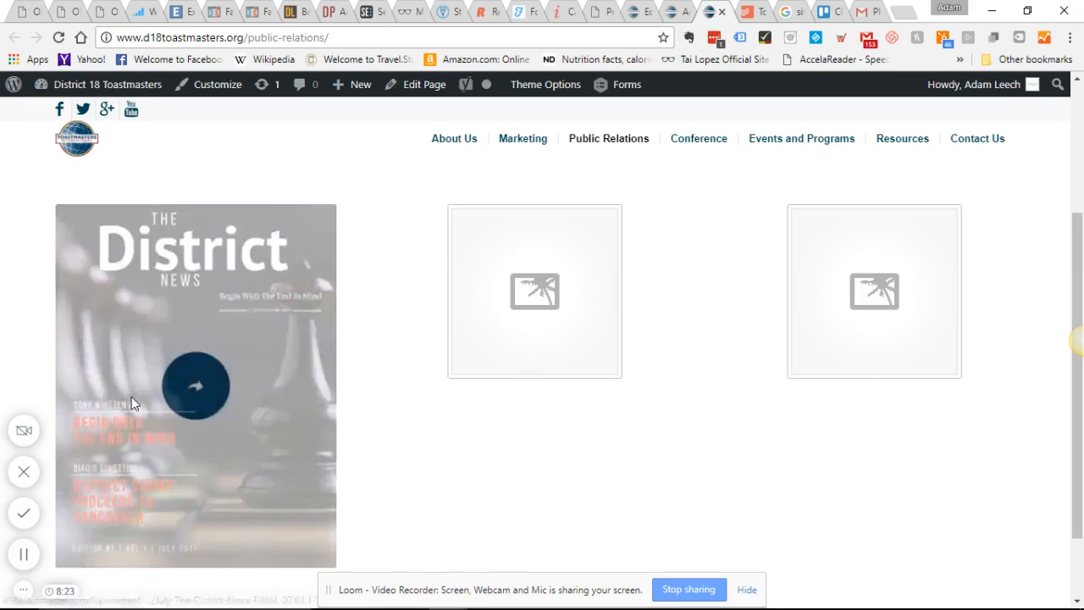
click(132, 396)
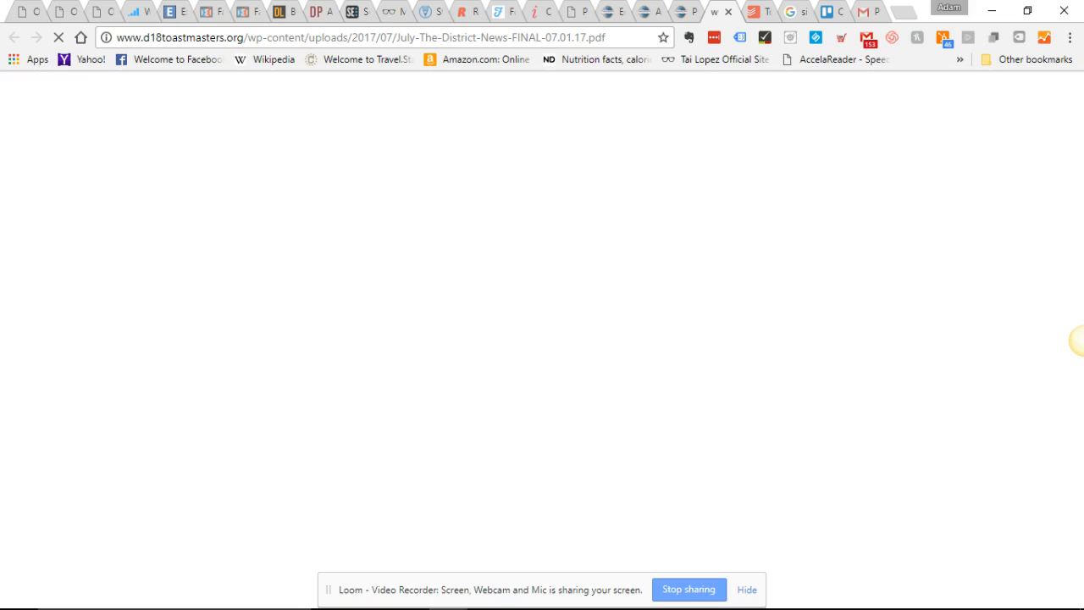
click(761, 600)
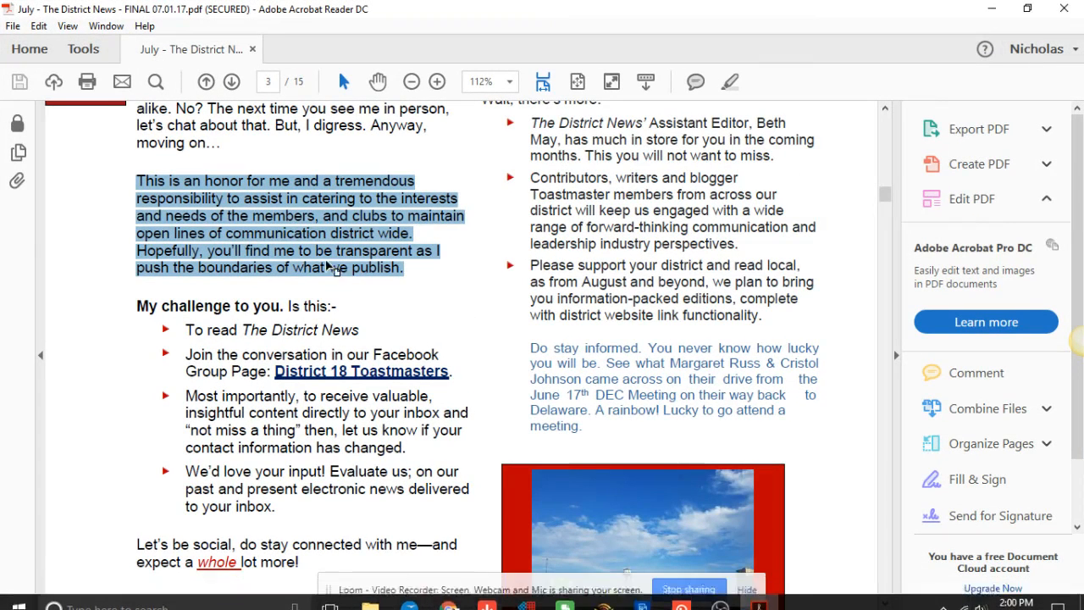
scroll(330, 267, up, 15)
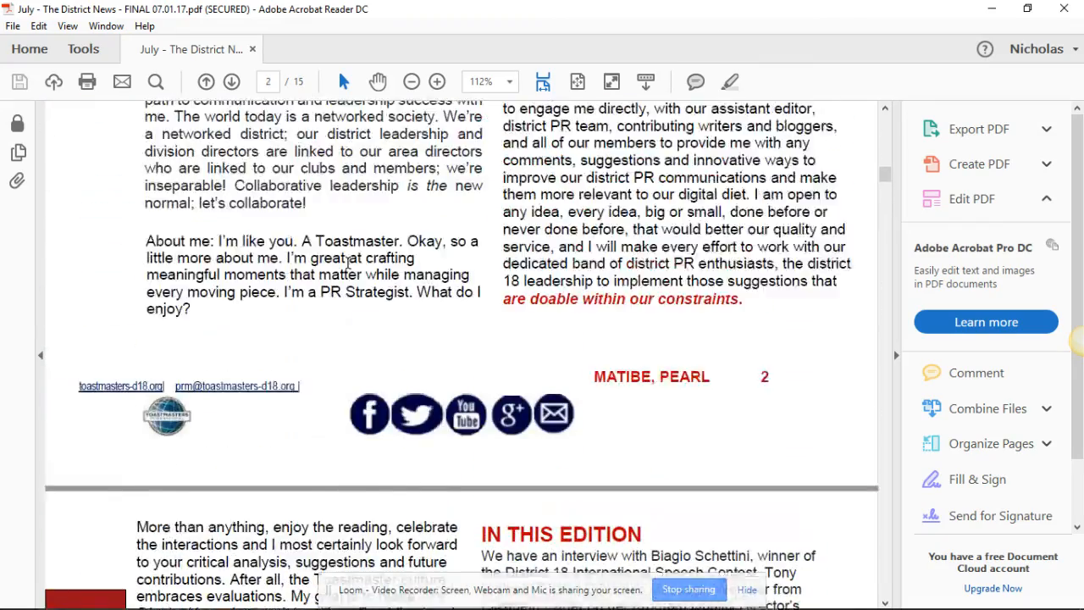
scroll(348, 262, up, 10)
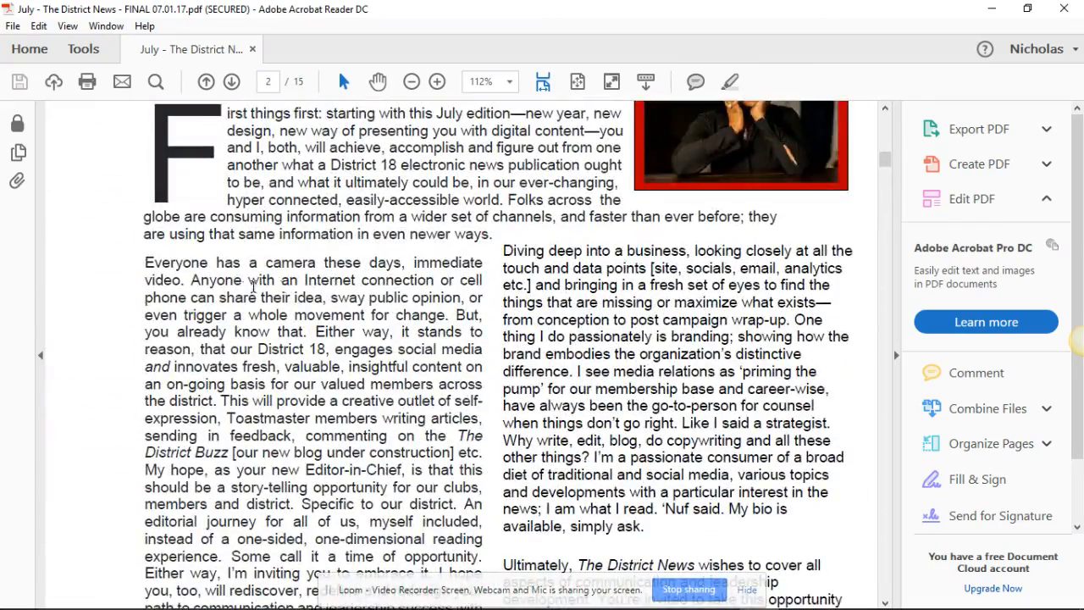
scroll(428, 318, up, 3)
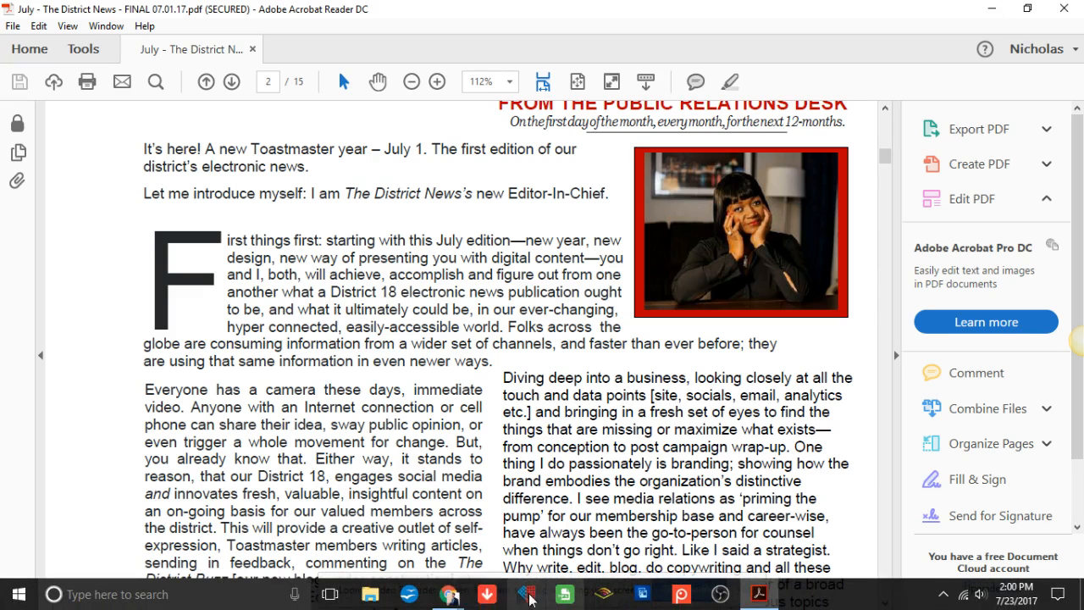
- Switch back to Chrome, close the newsletter PDF page, and return to the July Newsletter draft
mouse_move(449, 593)
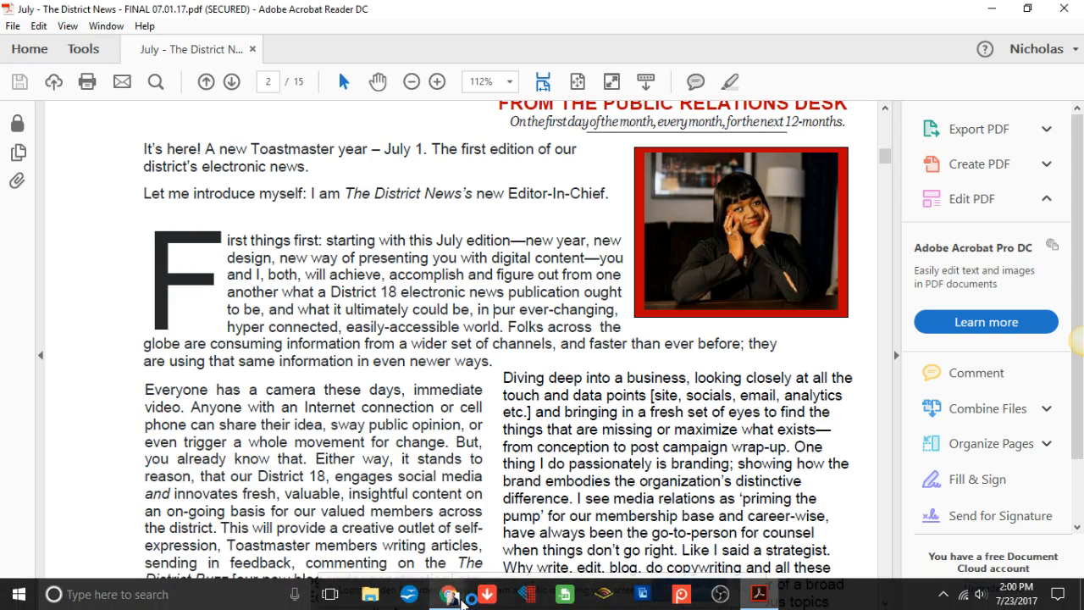
click(450, 595)
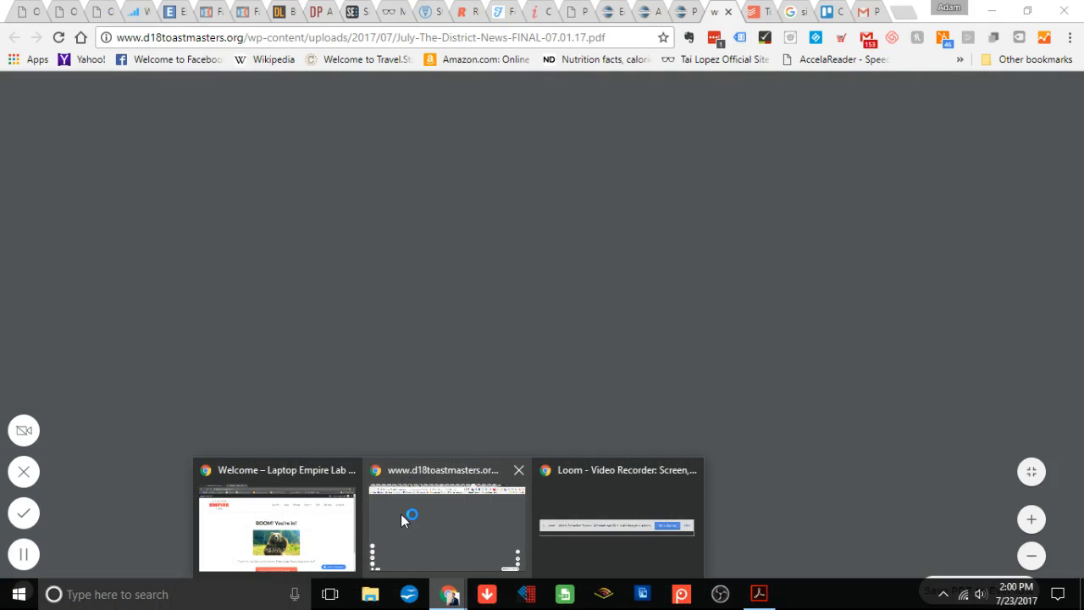
click(401, 513)
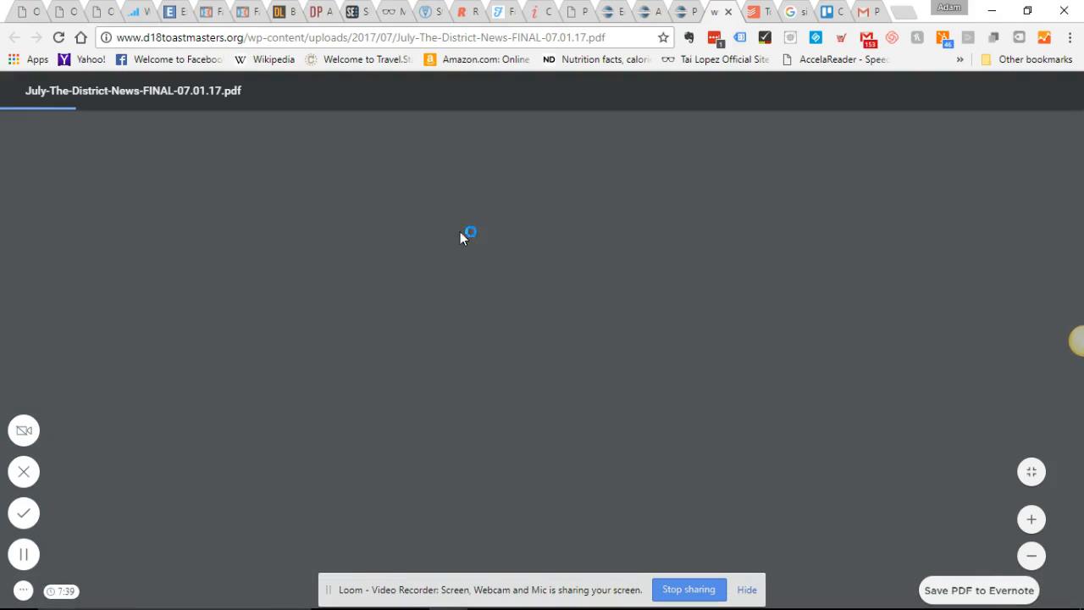
click(728, 12)
click(648, 12)
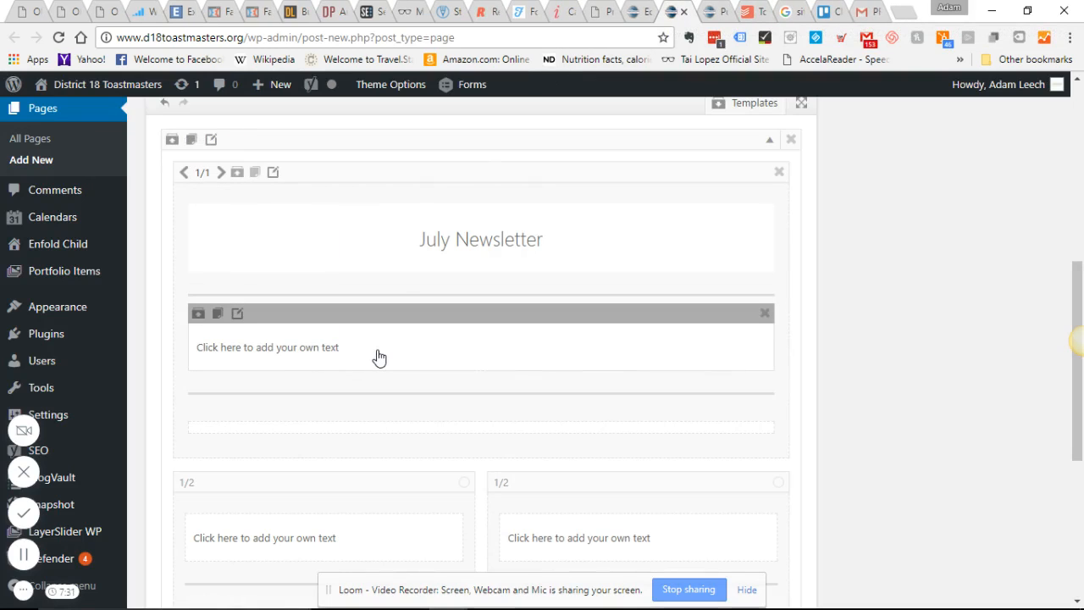
- Save the separator below the new text block with Whitespace styling and a height of 30
click(220, 331)
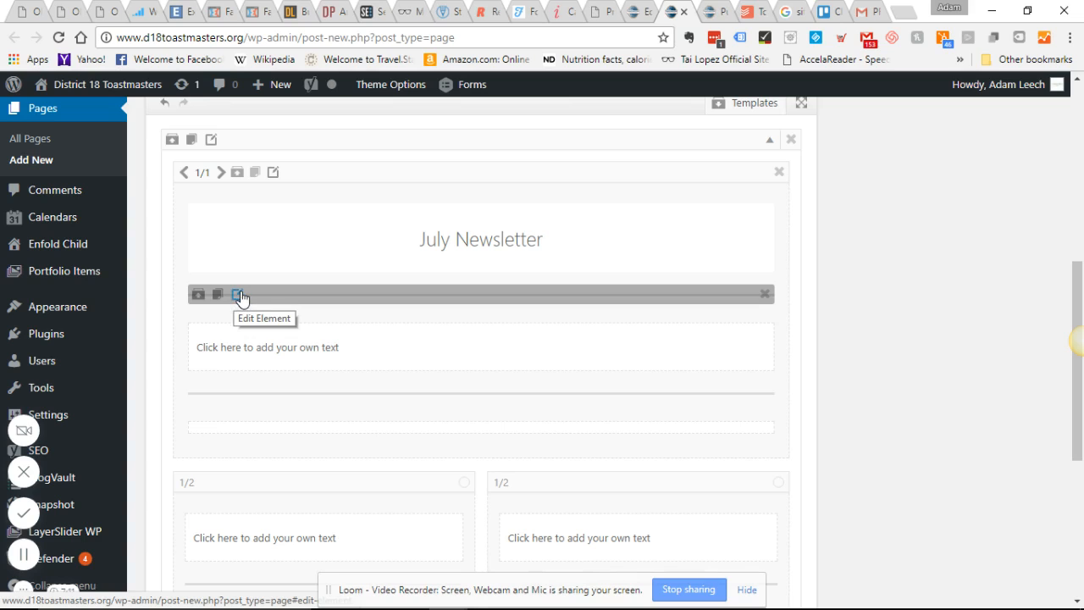
drag(241, 296, 234, 397)
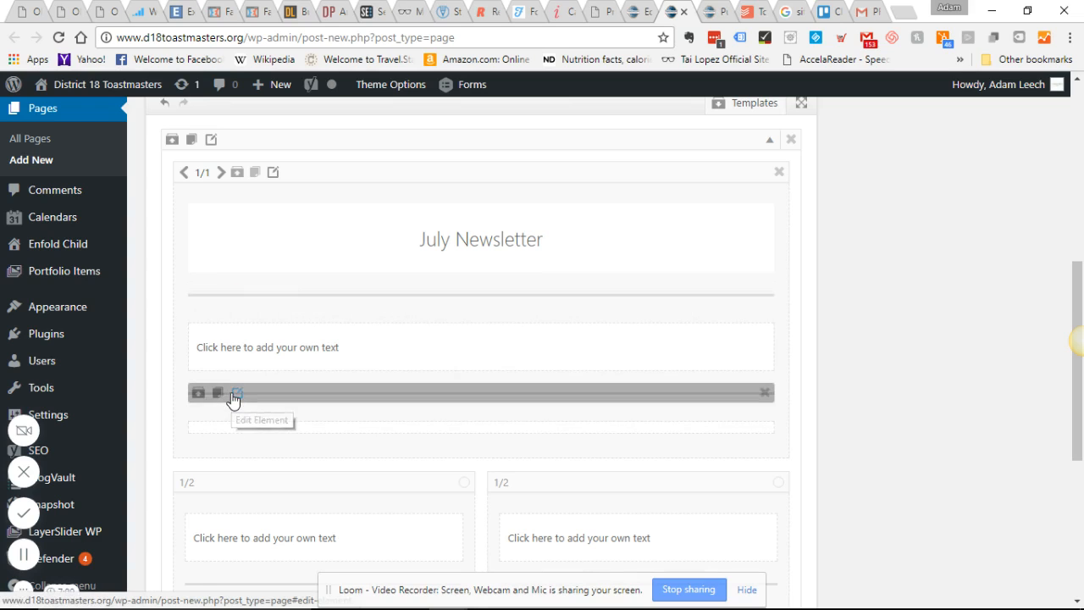
click(235, 395)
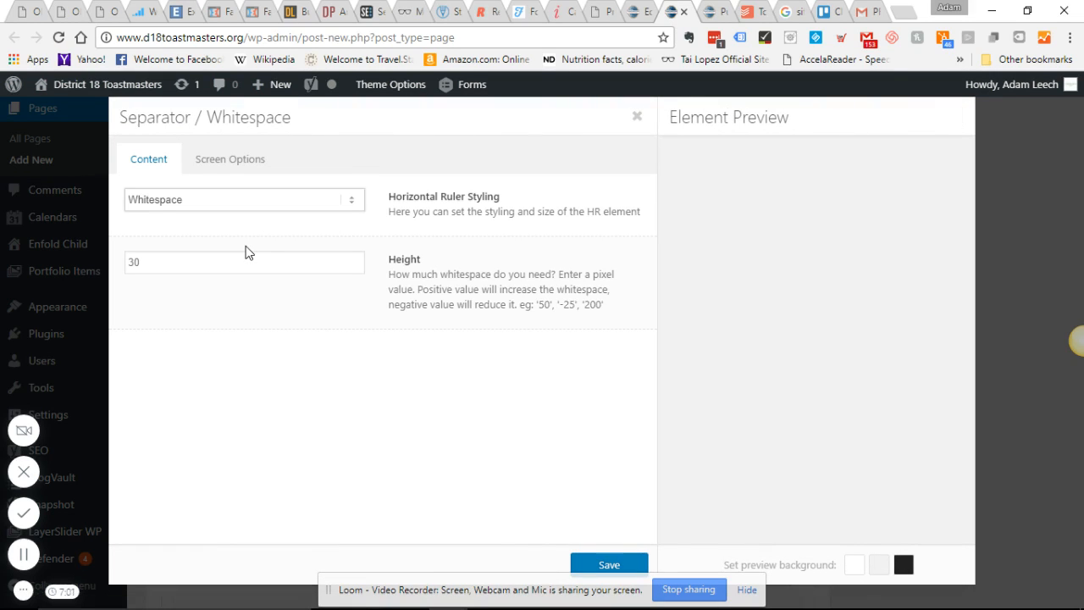
click(280, 200)
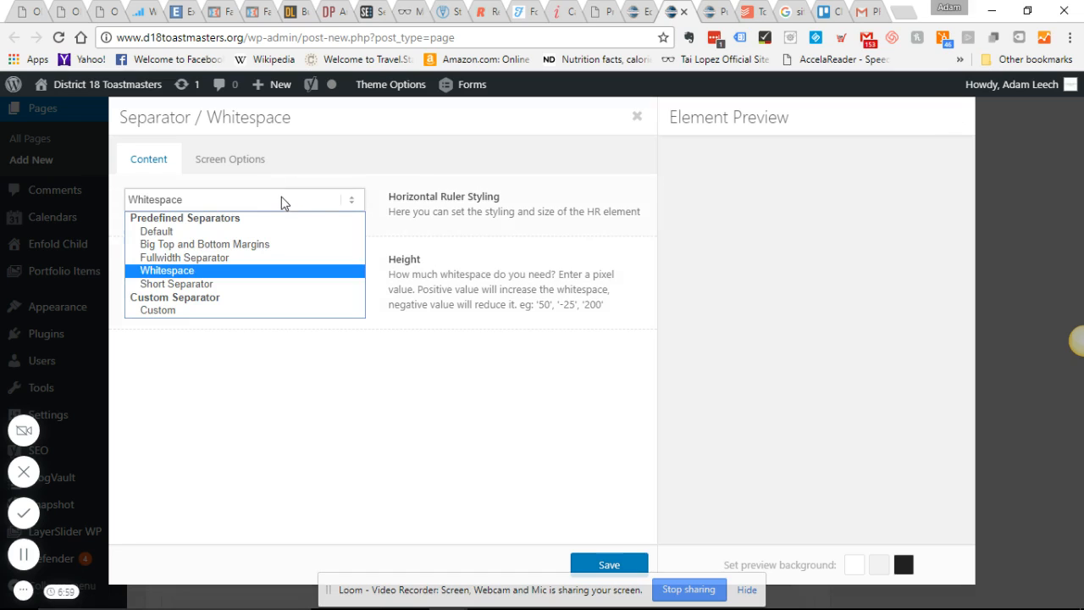
click(197, 271)
double_click(199, 261)
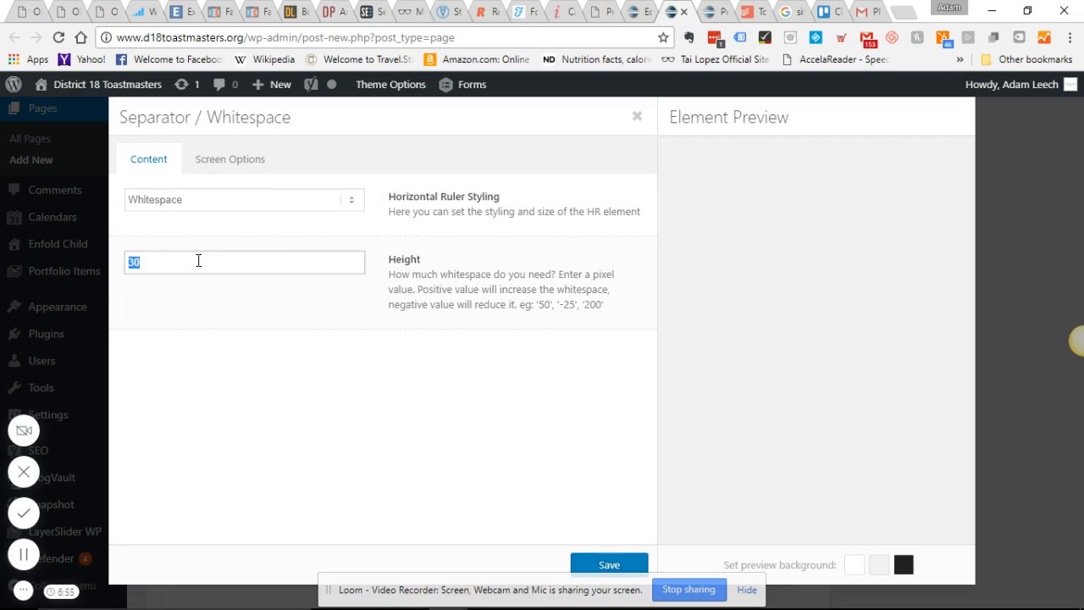
click(198, 261)
click(631, 563)
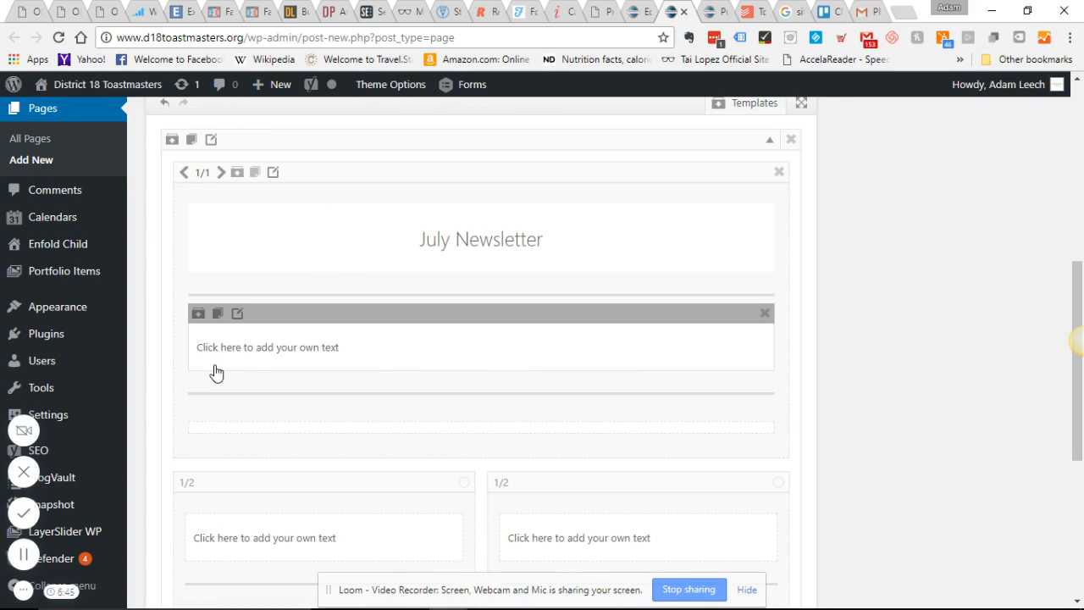
- Replace the placeholder in the text block below the first separator with "It's here!", following the newsletter PDF, and save it
click(241, 371)
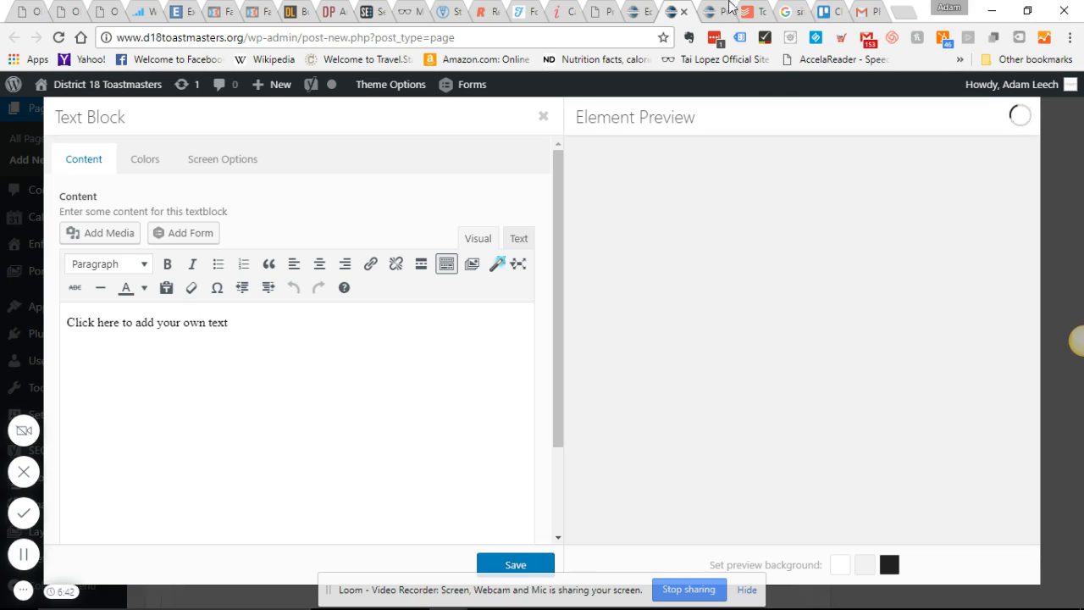
mouse_move(752, 606)
scroll(202, 260, up, 3)
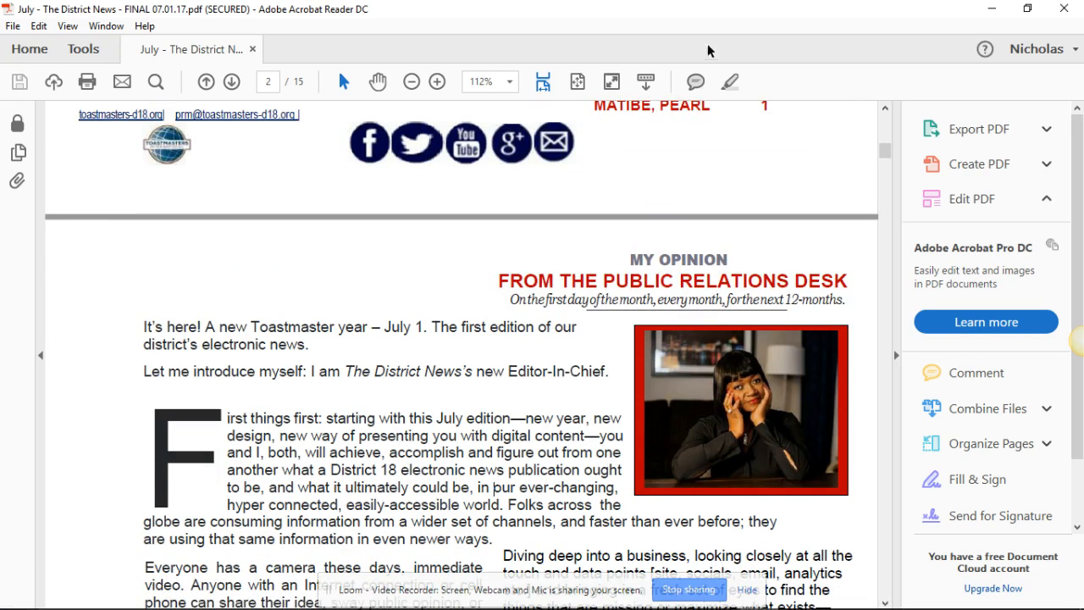
mouse_move(447, 578)
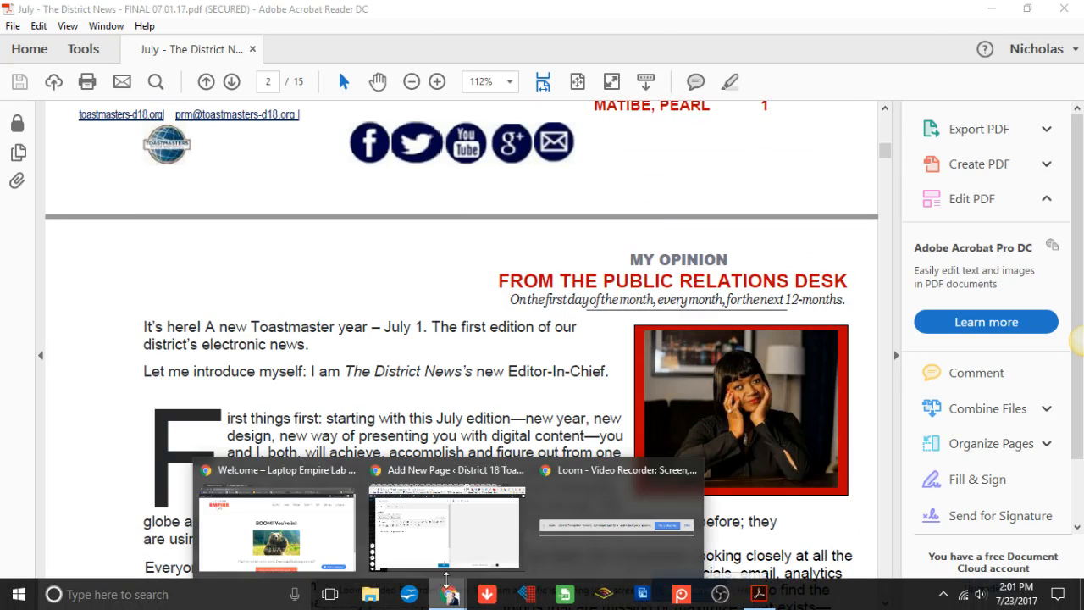
click(373, 529)
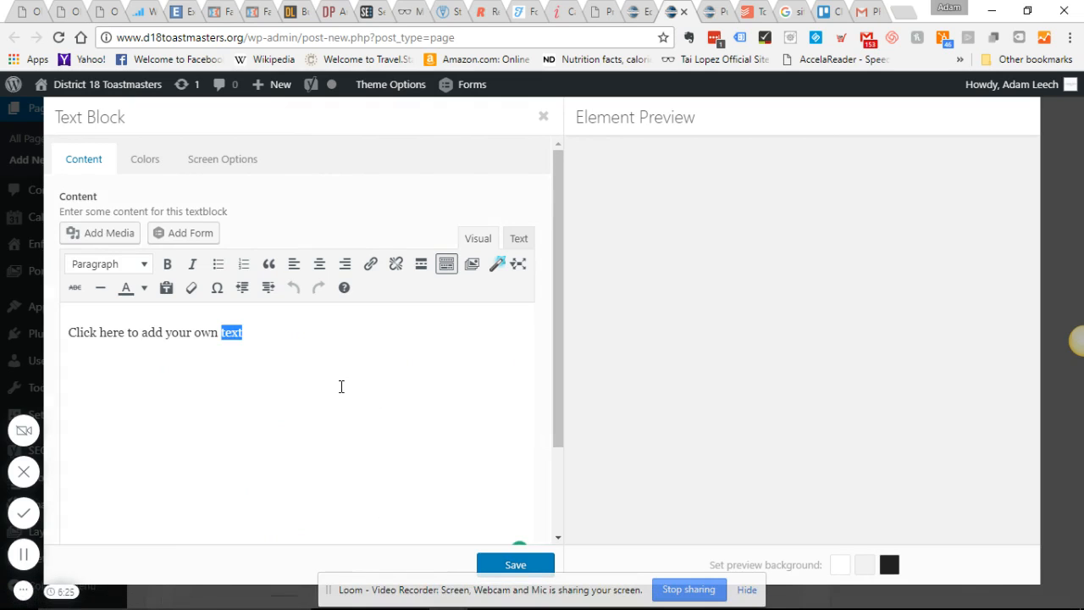
click(341, 386)
triple_click(307, 360)
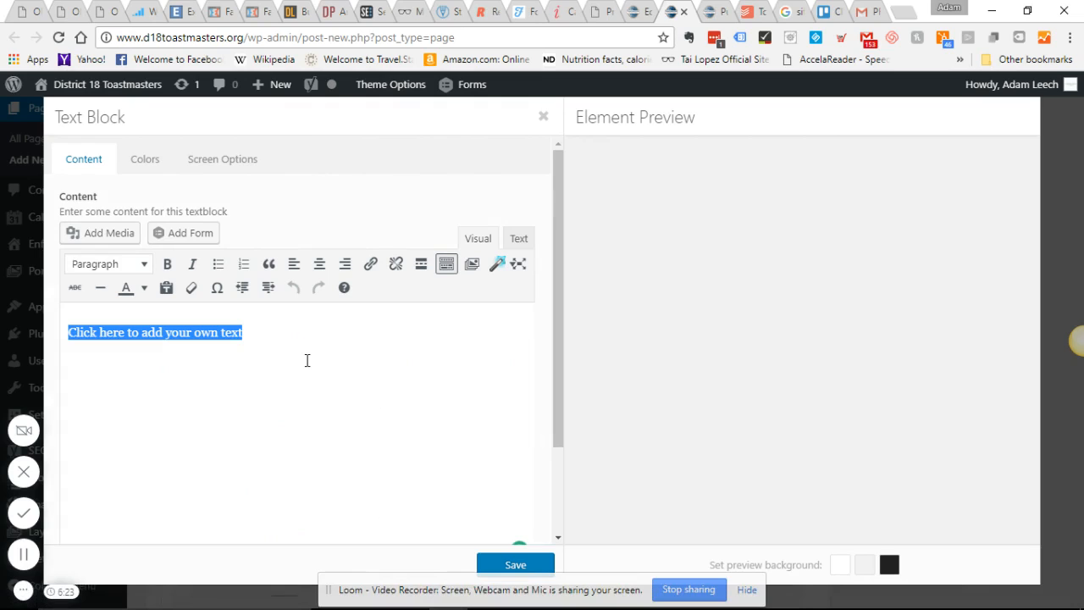
text(It's here)
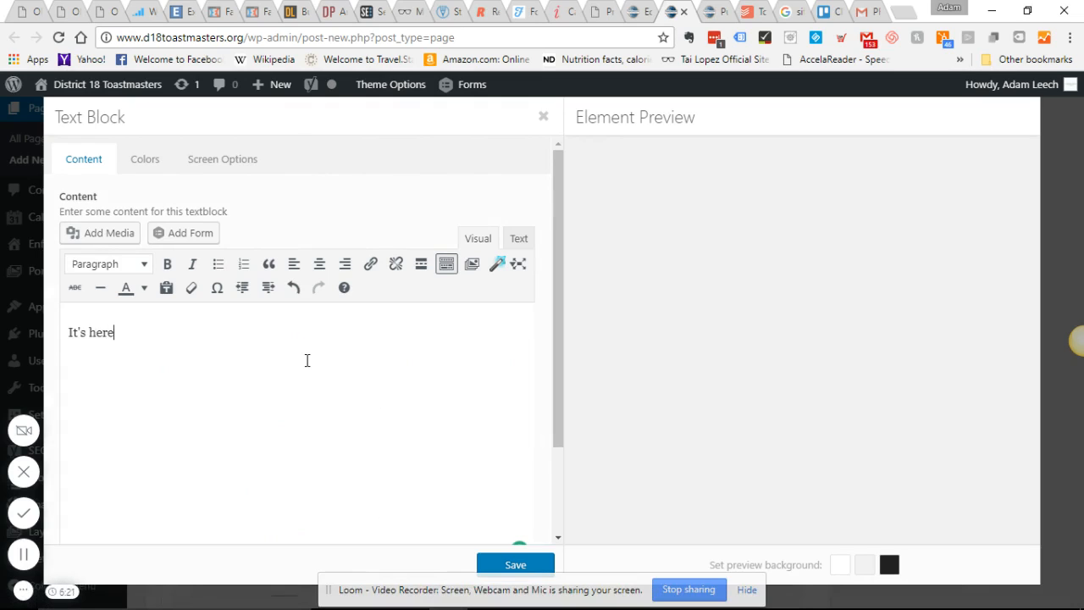
text(!)
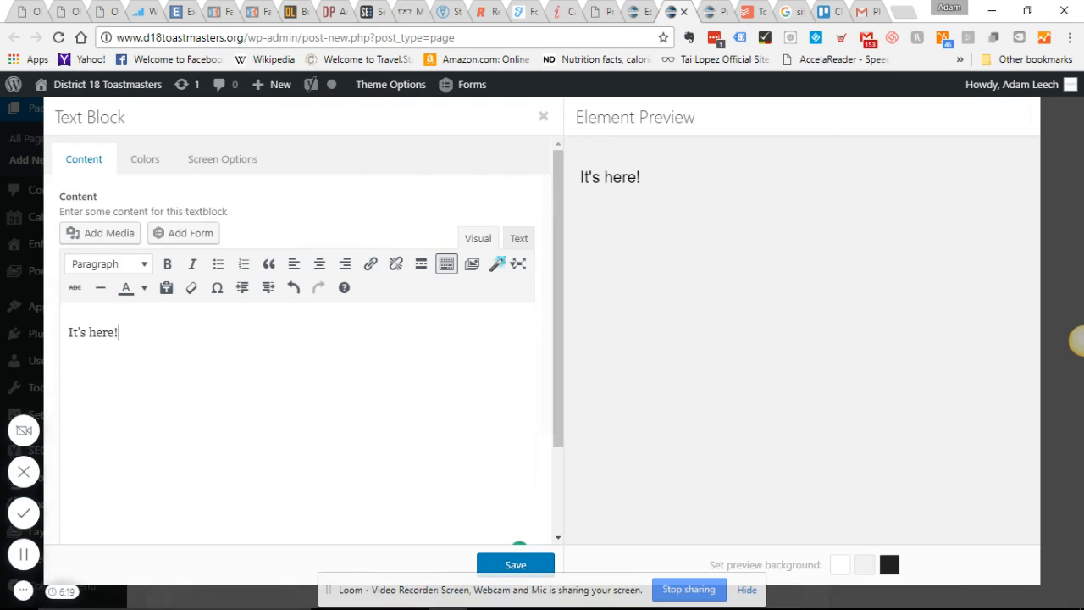
click(482, 563)
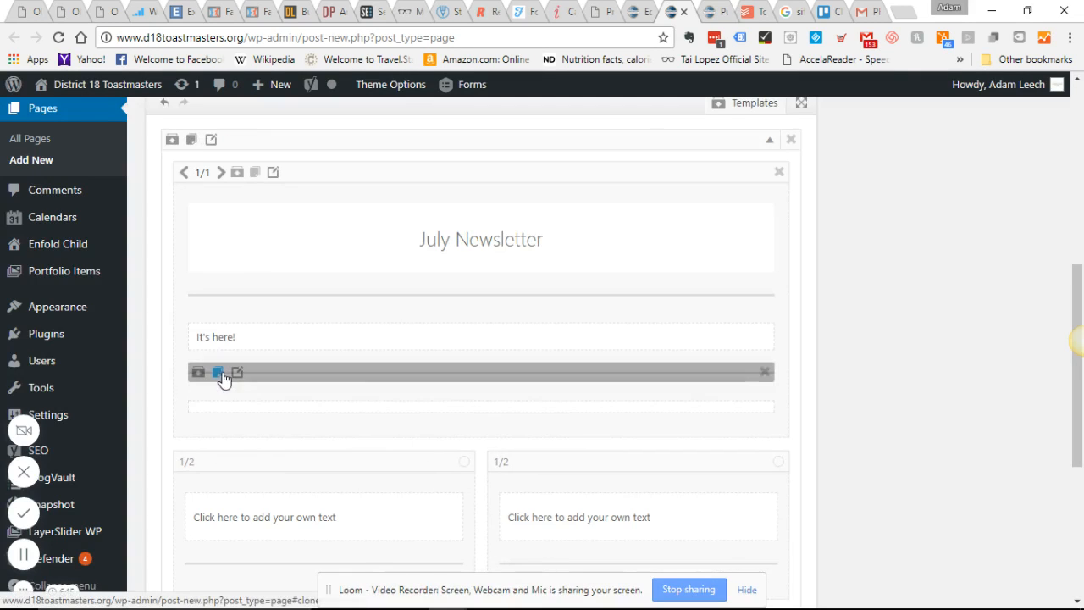
- Fill the empty lower text block with "A new Toastmasters year - July 1. This is the first edition of our district's electronic newsletter." and save it
click(237, 392)
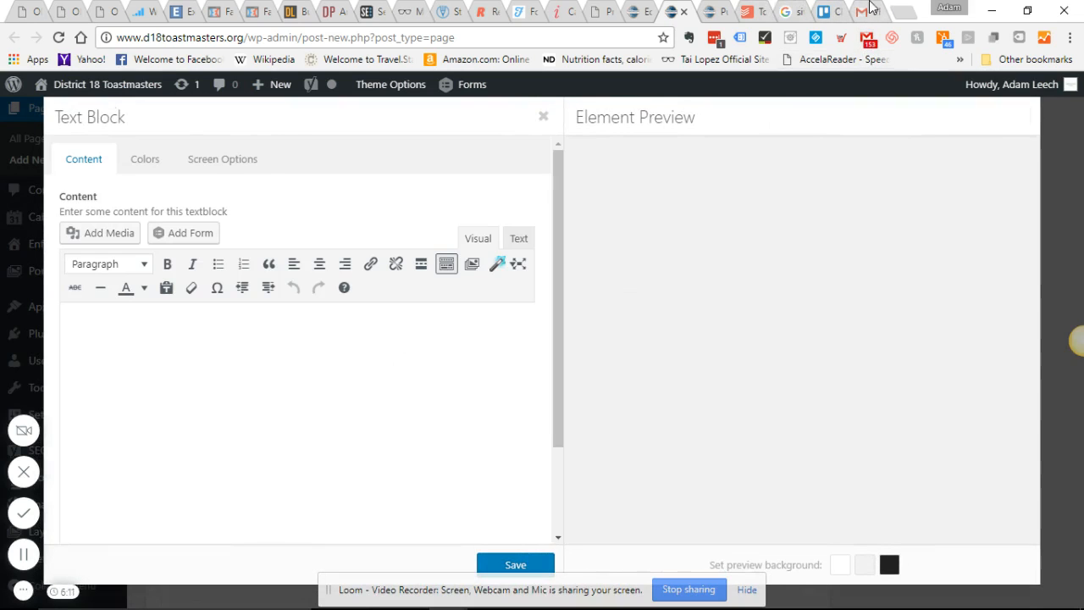
click(449, 594)
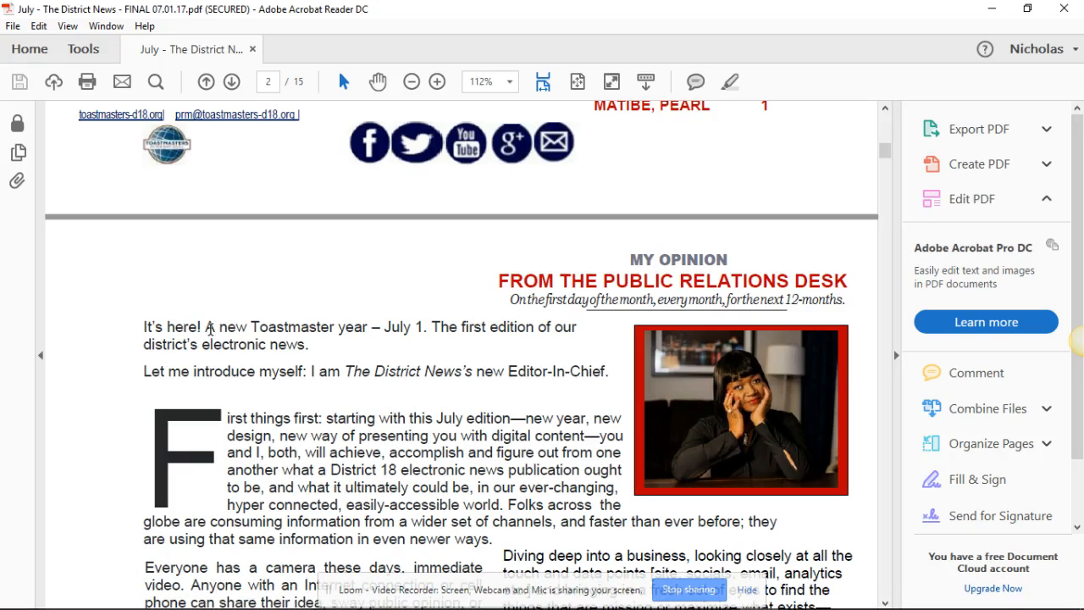
double_click(210, 329)
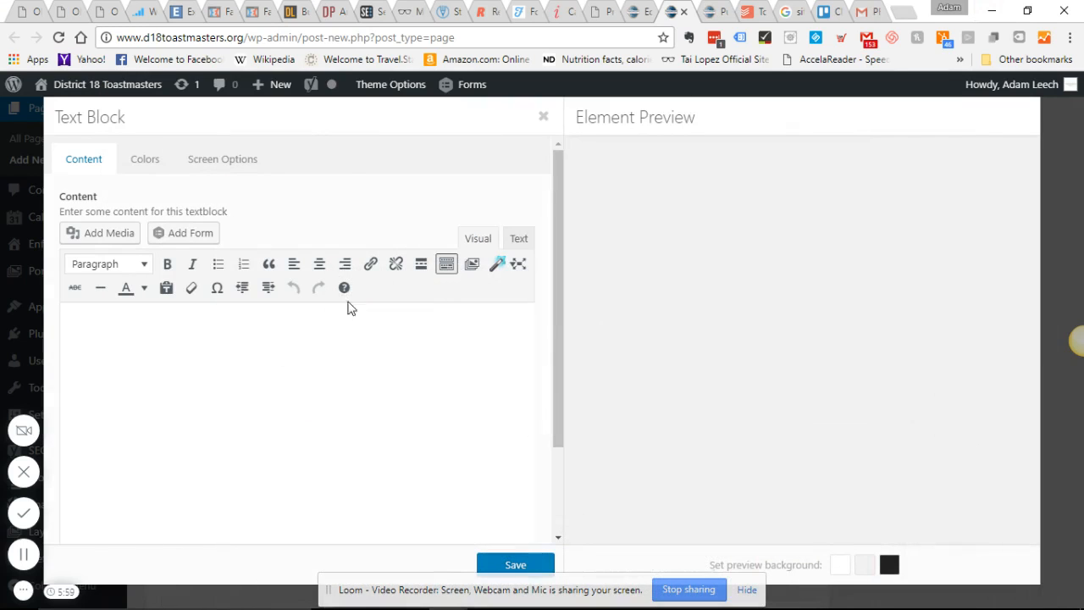
click(229, 384)
text(A new taost)
key(BackSpace)
key(BackSpace)
key(BackSpace)
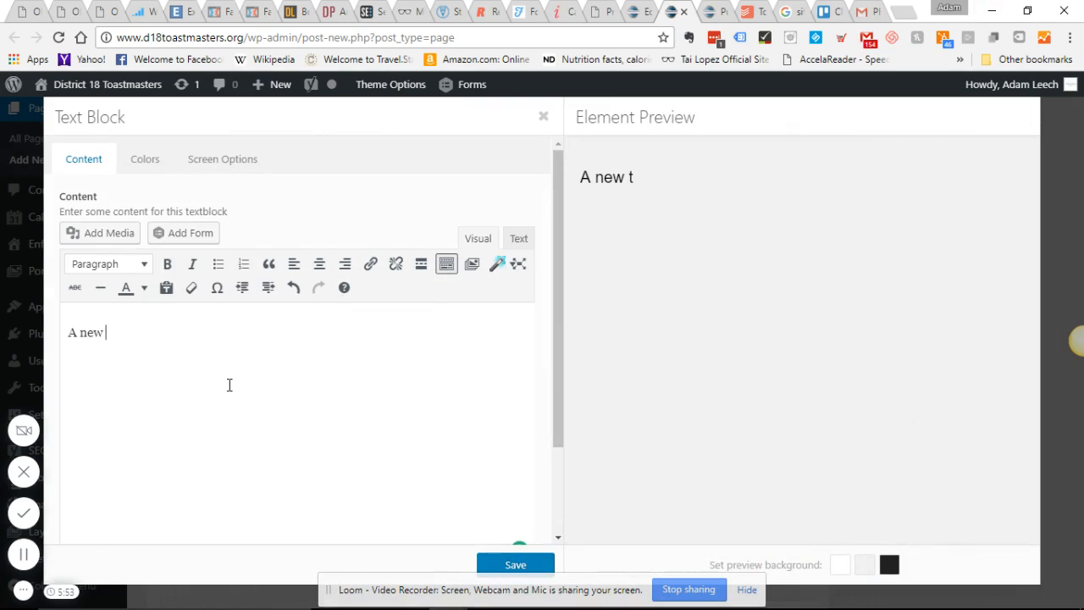
text(tmasters)
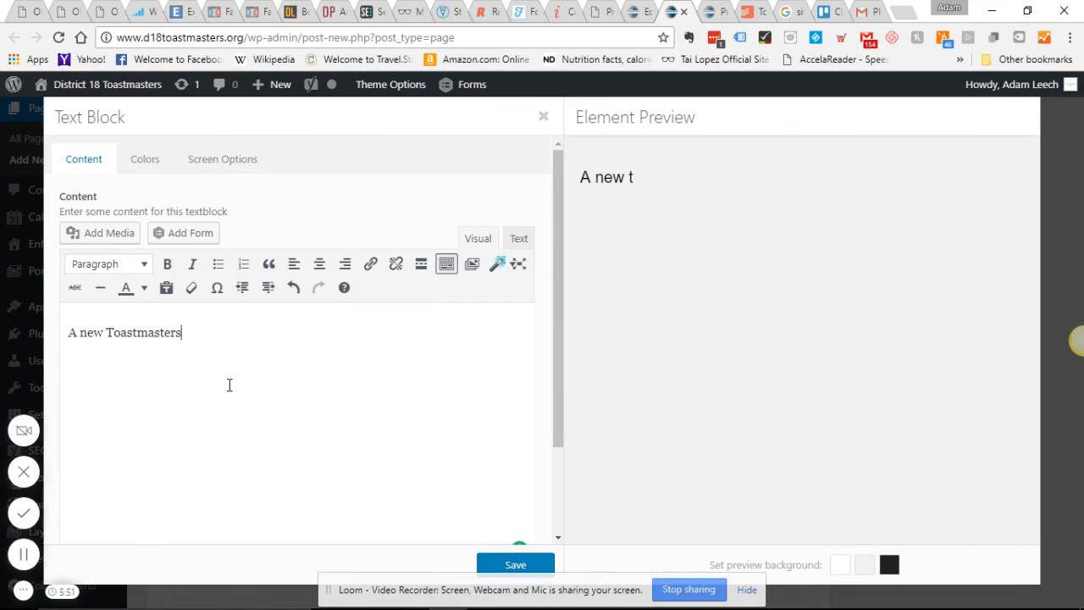
text( year - )
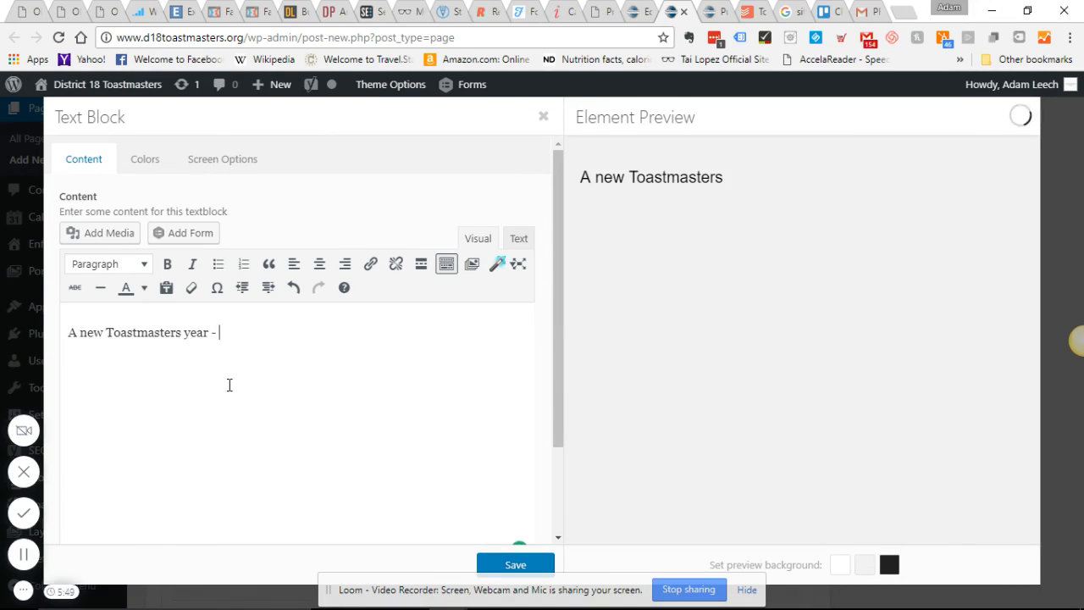
text(July 1. )
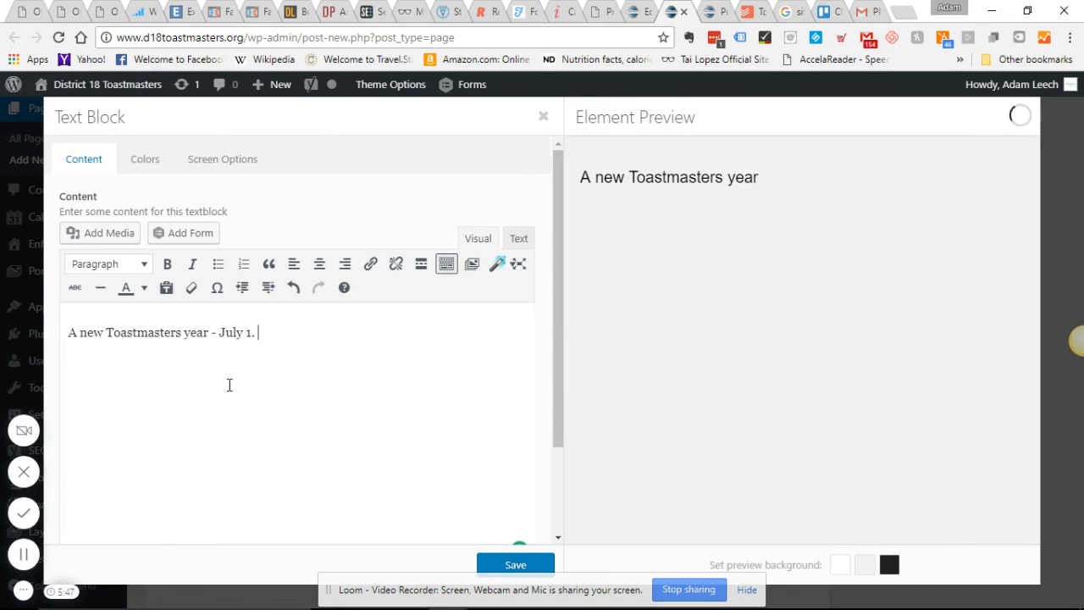
text(This is the firs)
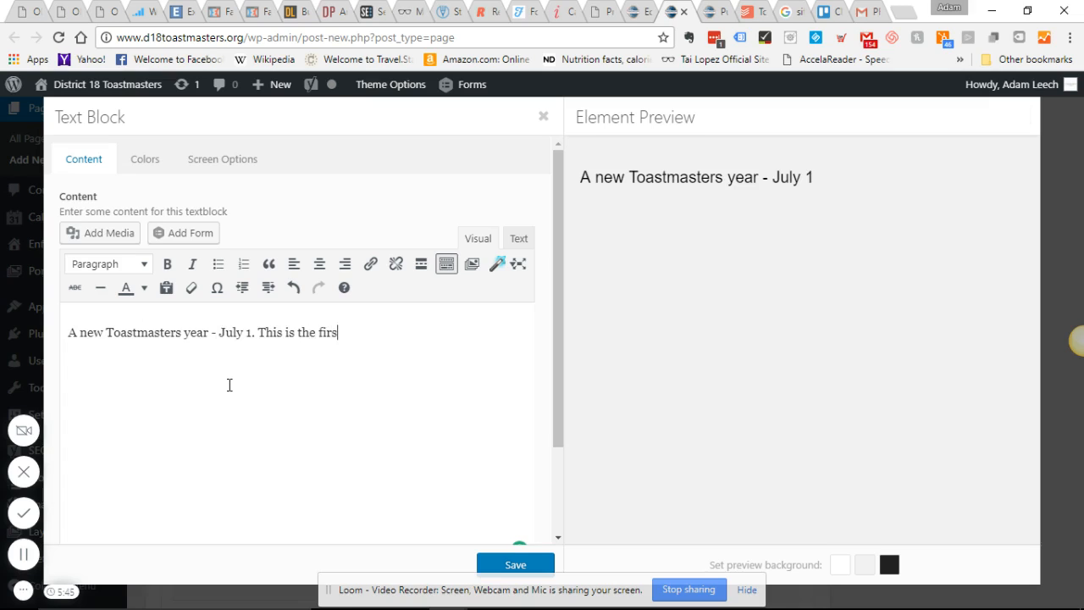
text(t edition of our district's elec)
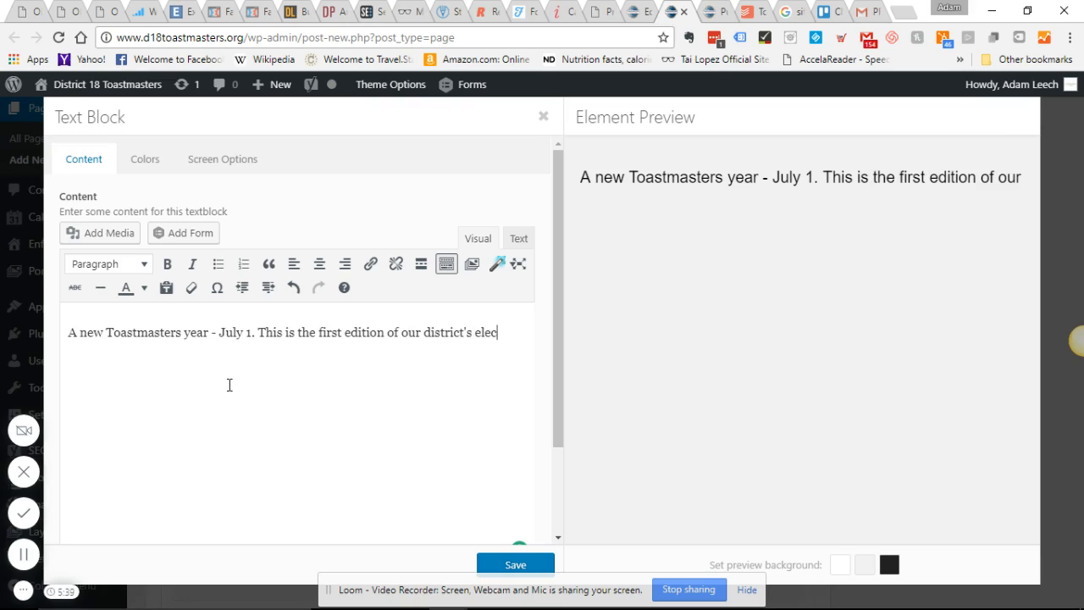
text(trionic ner)
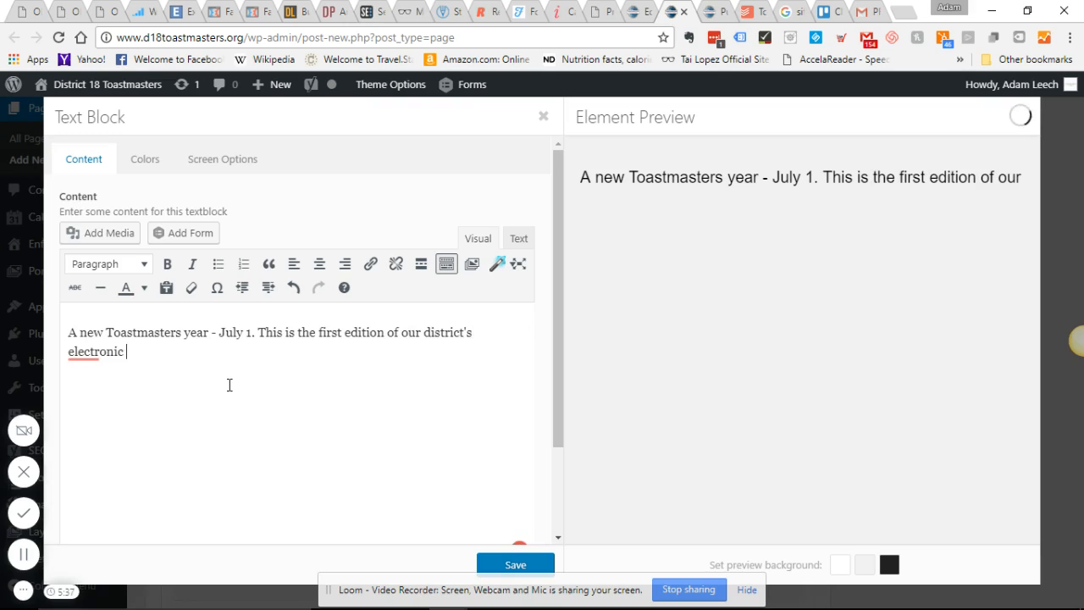
key(BackSpace)
text(wsletter.)
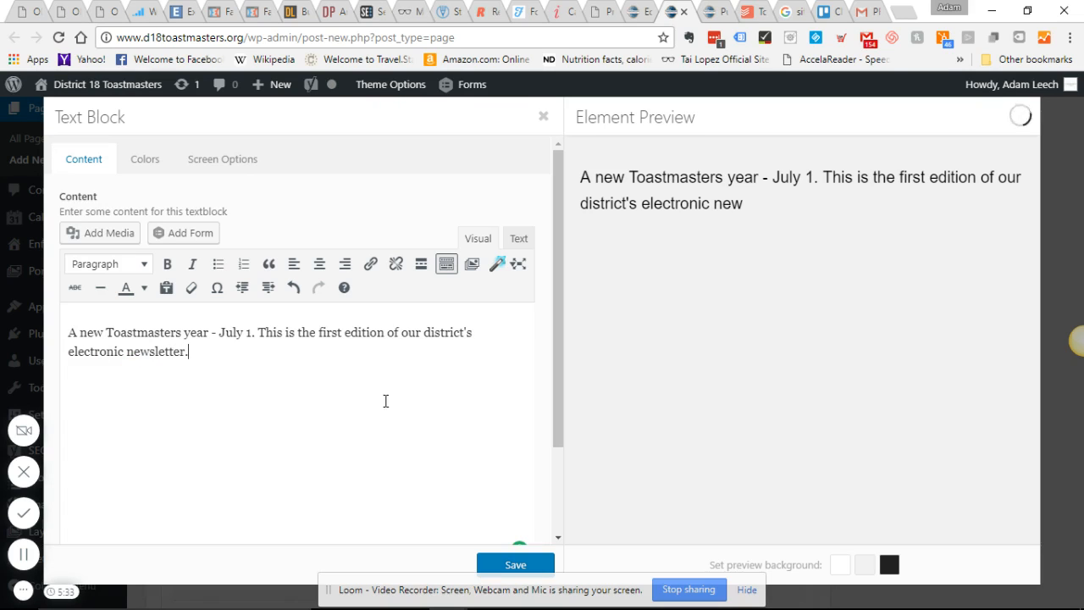
click(497, 566)
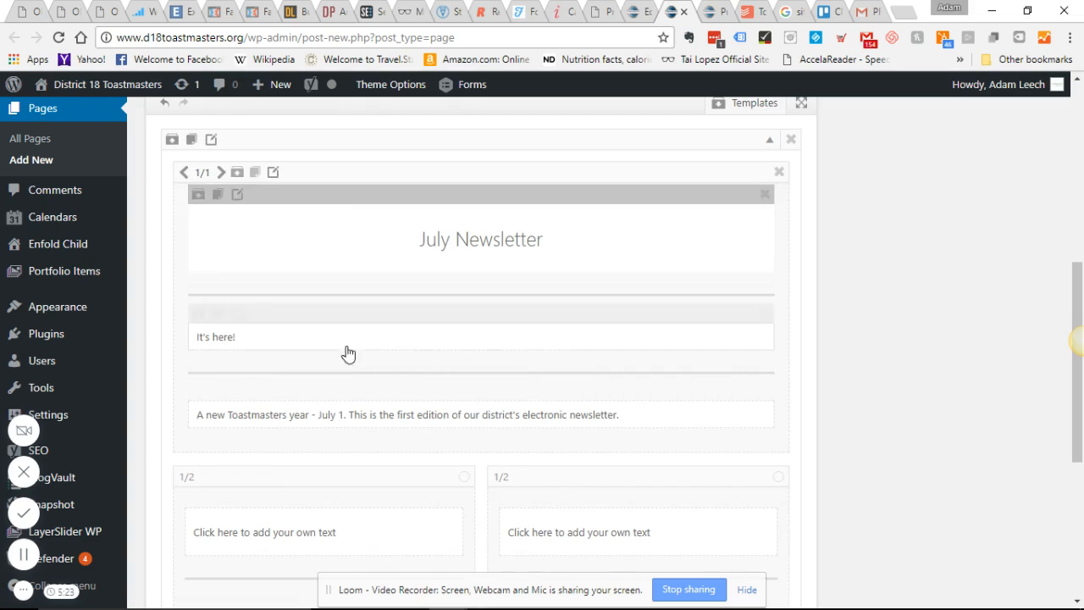
- Select the "First things first" paragraph in the newsletter PDF in Acrobat Reader and return to the page draft in Chrome
scroll(439, 364, down, 3)
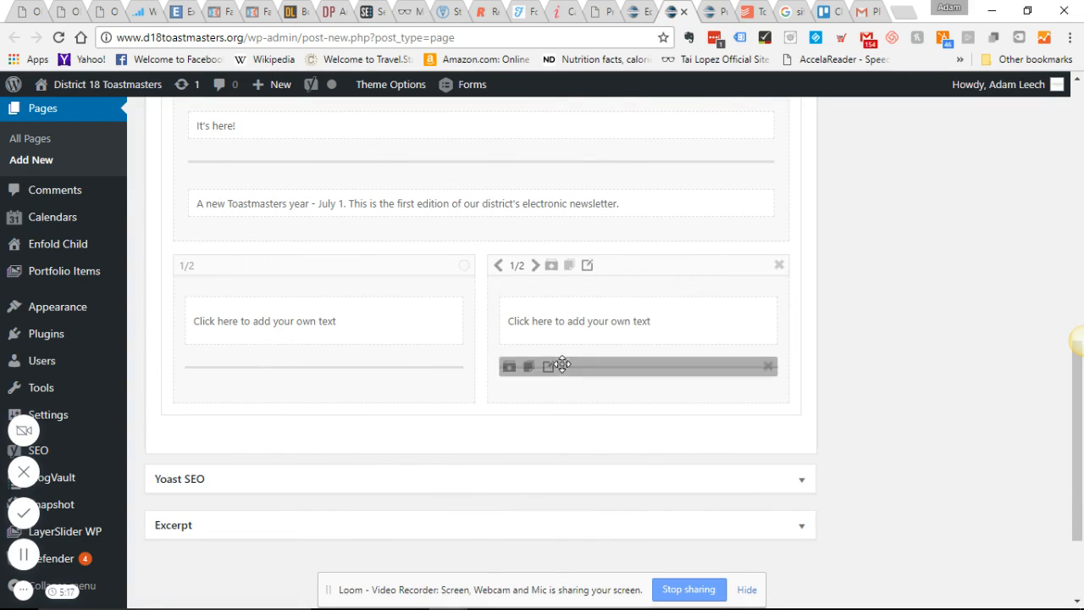
click(757, 598)
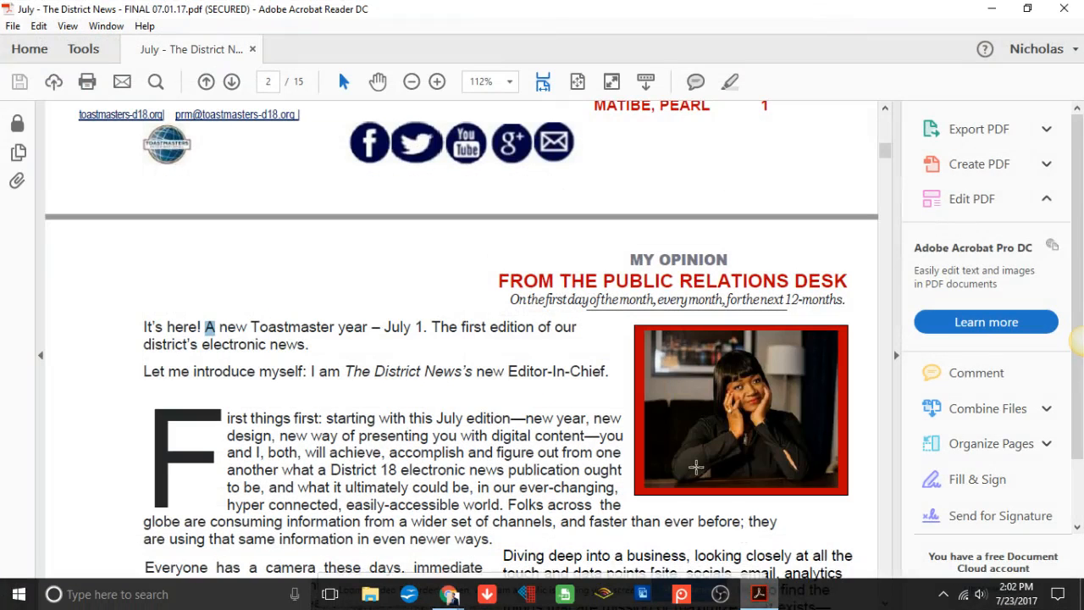
scroll(544, 413, down, 3)
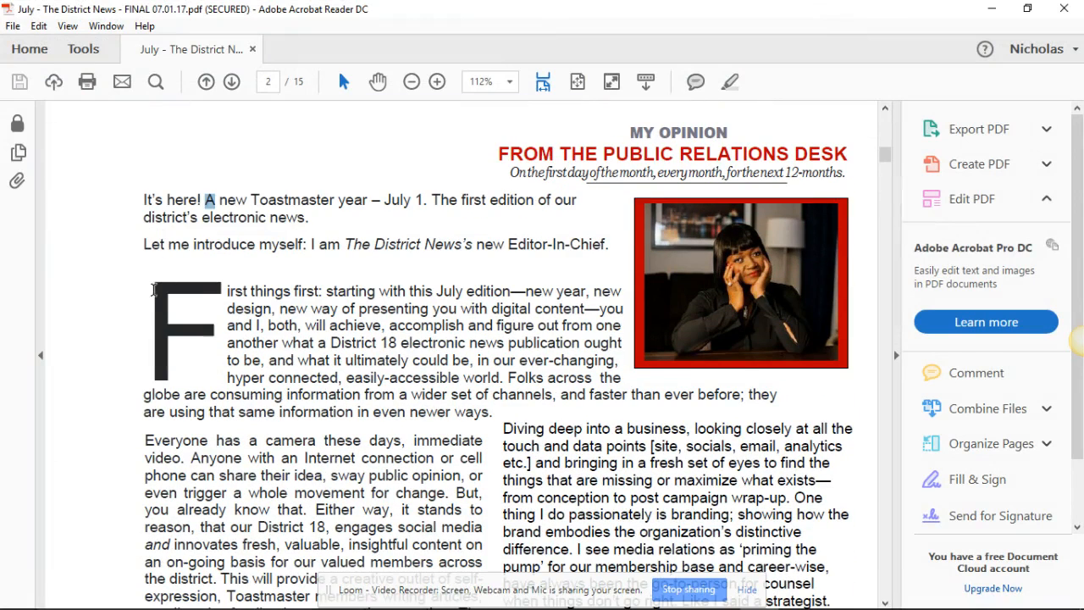
drag(154, 290, 516, 413)
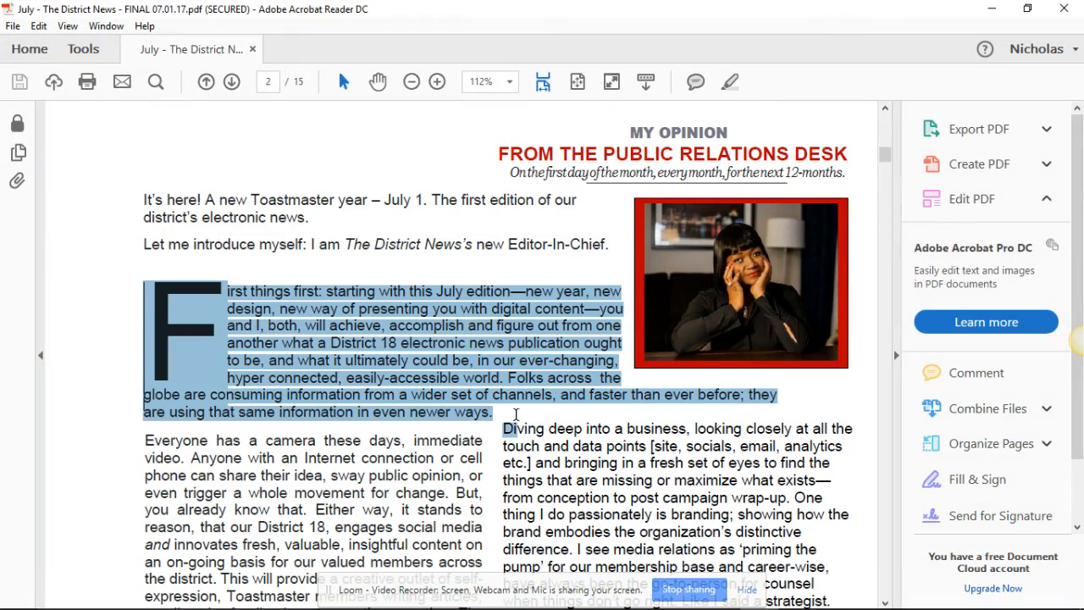
click(992, 8)
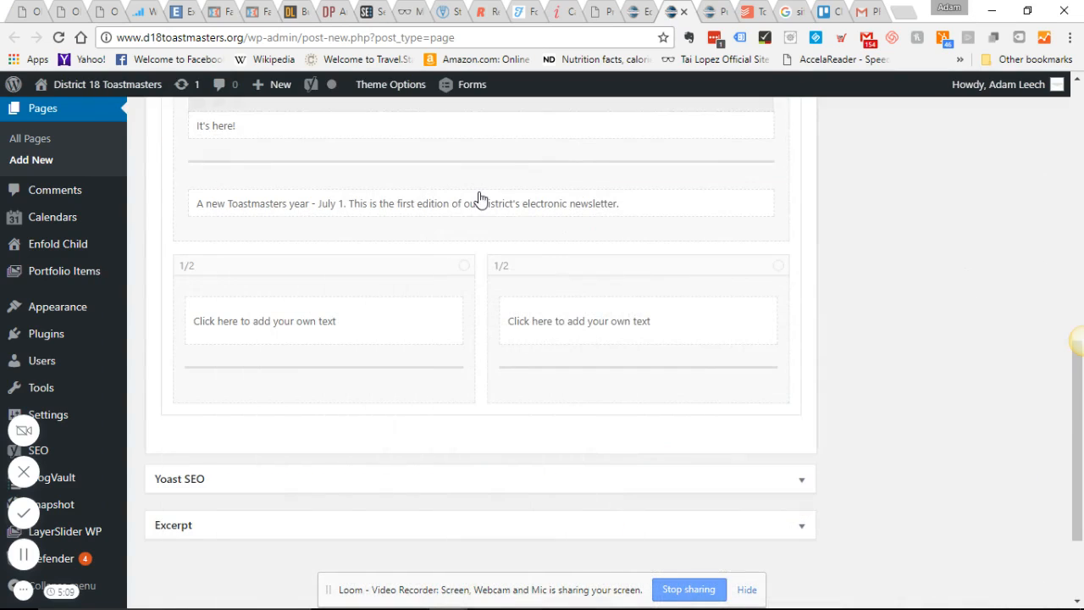
- Duplicate the full-width July Newsletter column and delete the heading and first separator from the copy
scroll(322, 254, up, 4)
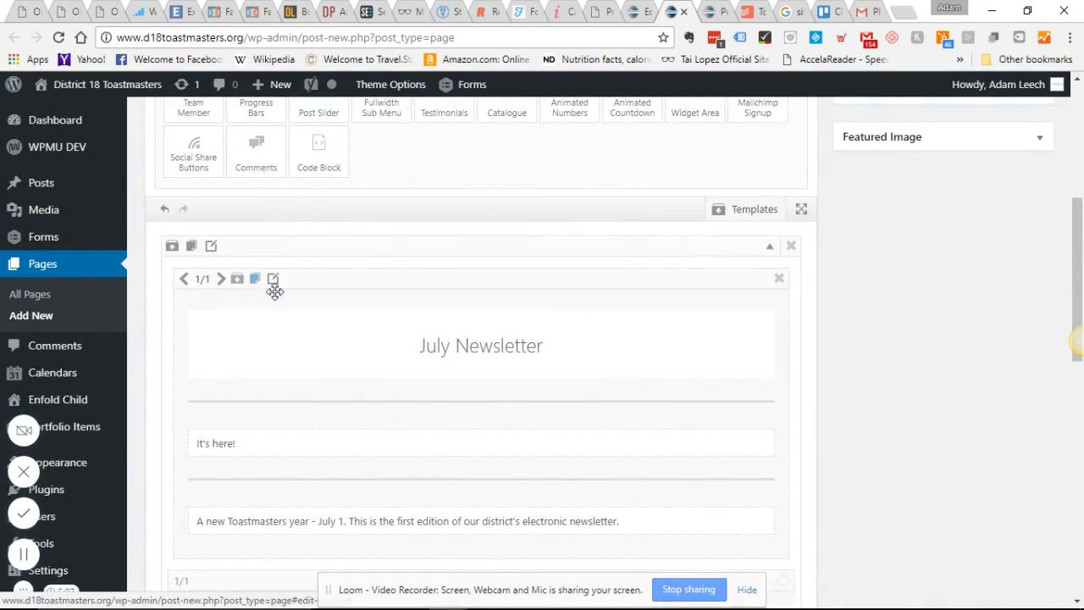
scroll(345, 359, down, 5)
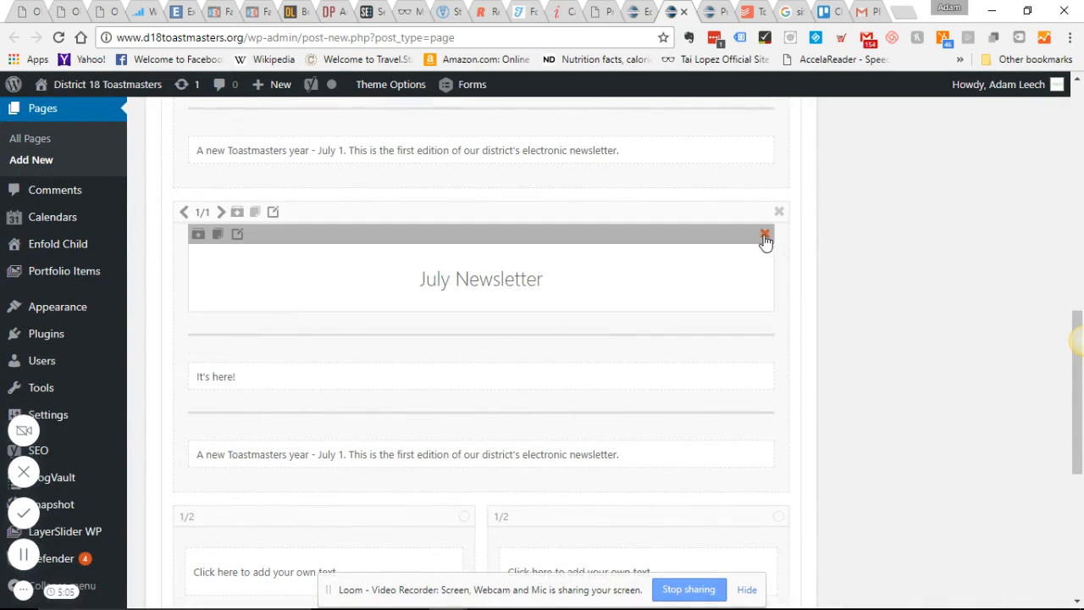
click(765, 237)
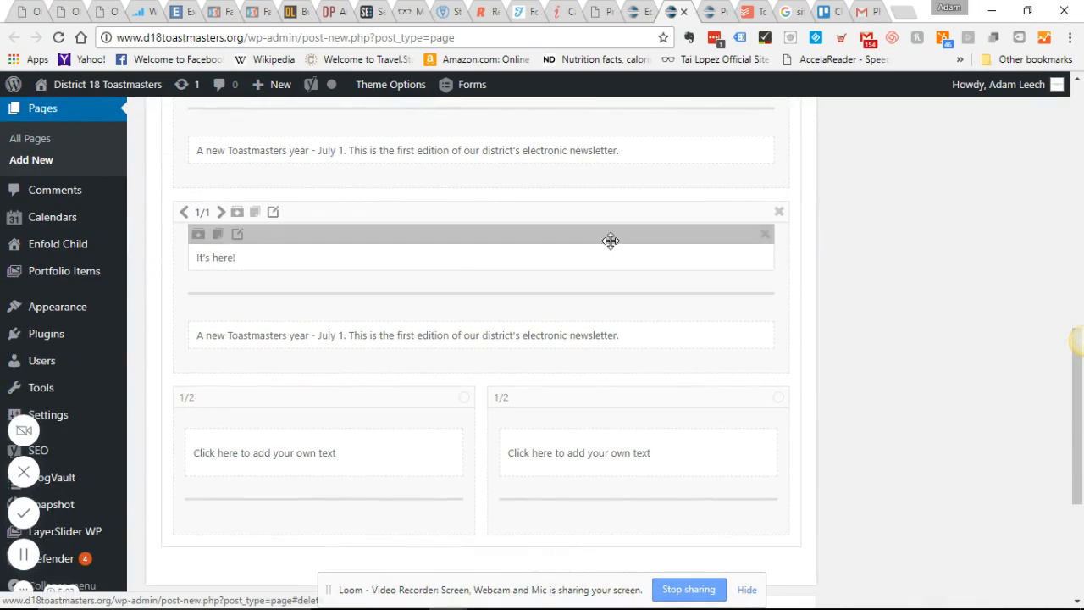
click(259, 271)
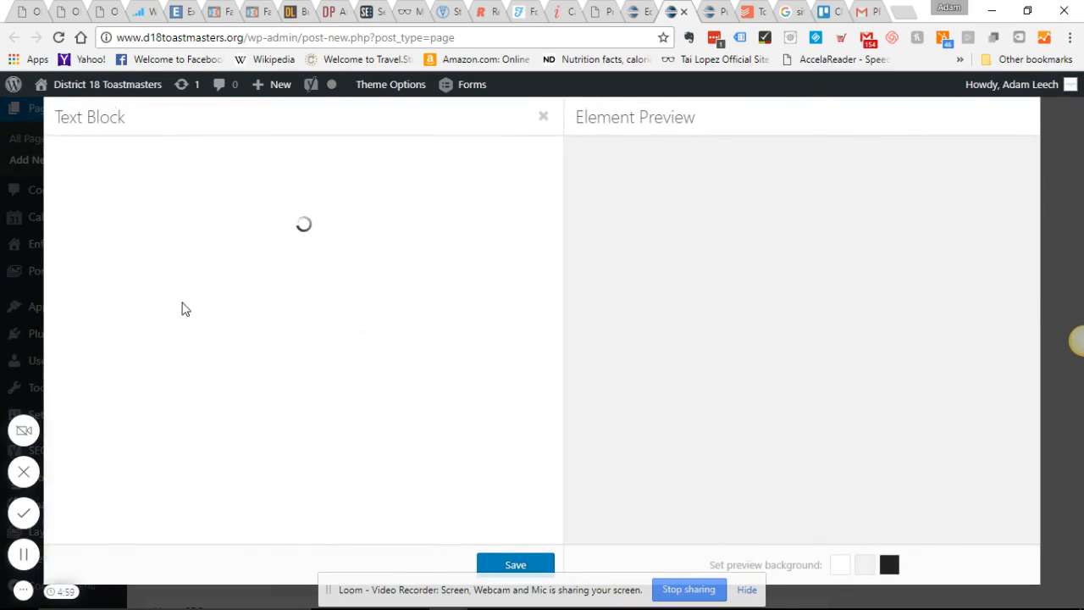
click(1045, 274)
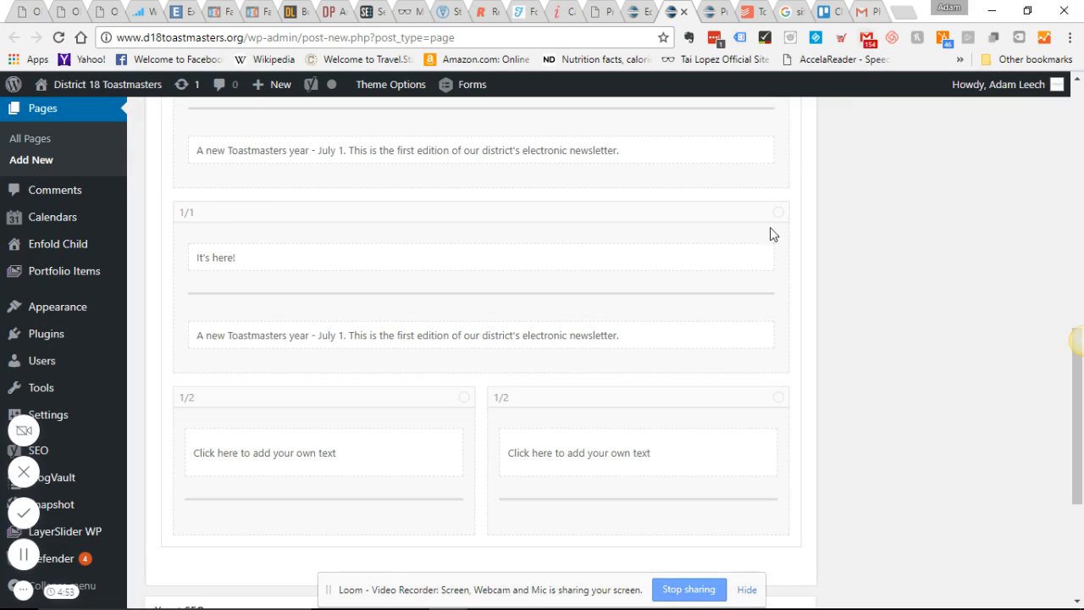
click(761, 597)
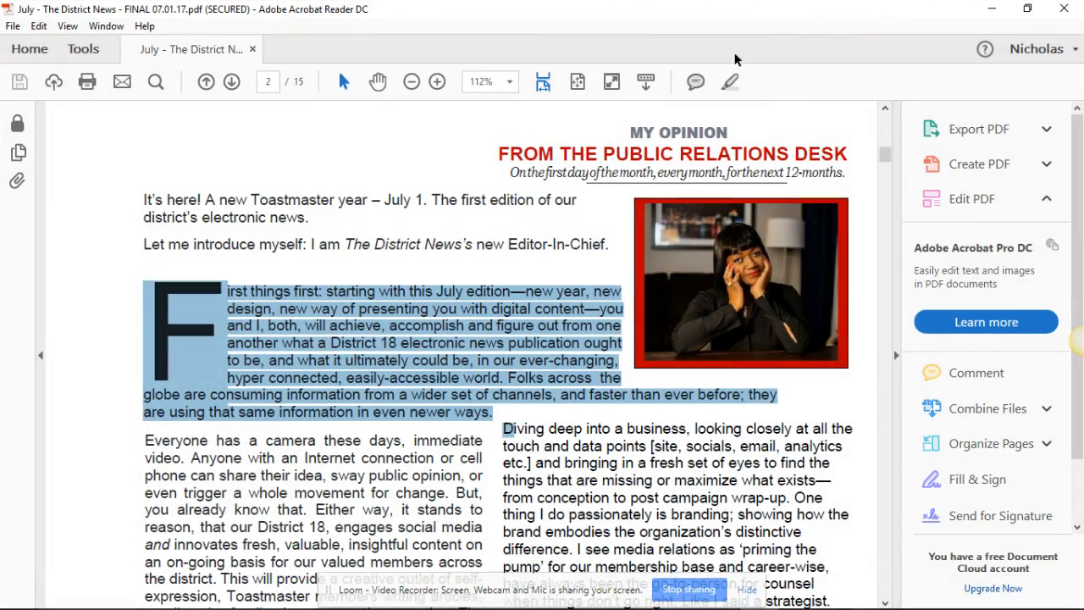
click(992, 8)
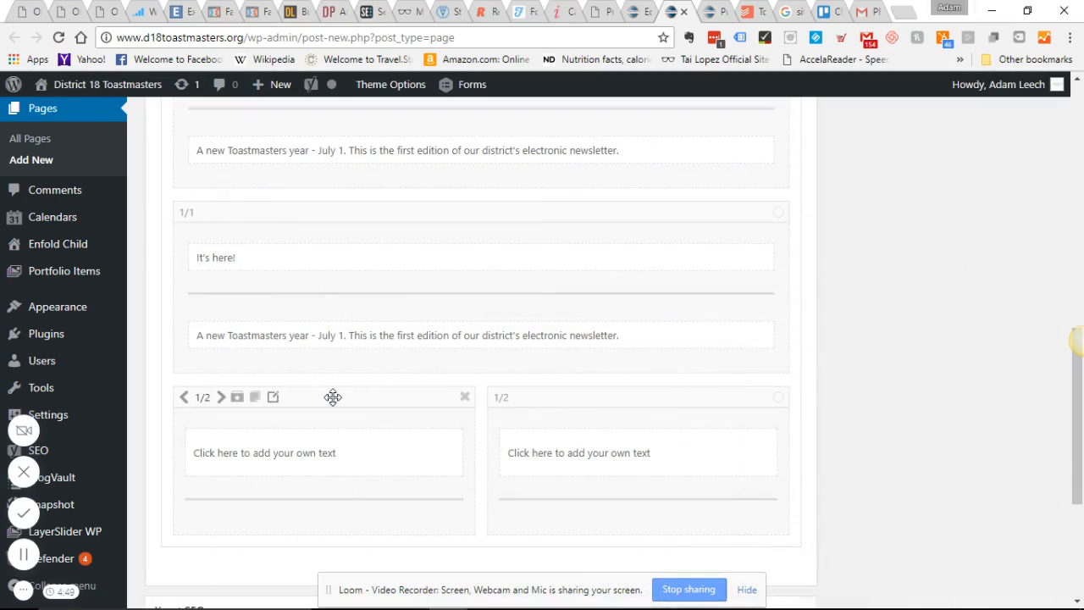
- Switch to the newsletter PDF in Acrobat Reader, select "First things first" through "easily-accessible world." and return to the page draft in Chrome
scroll(333, 397, up, 2)
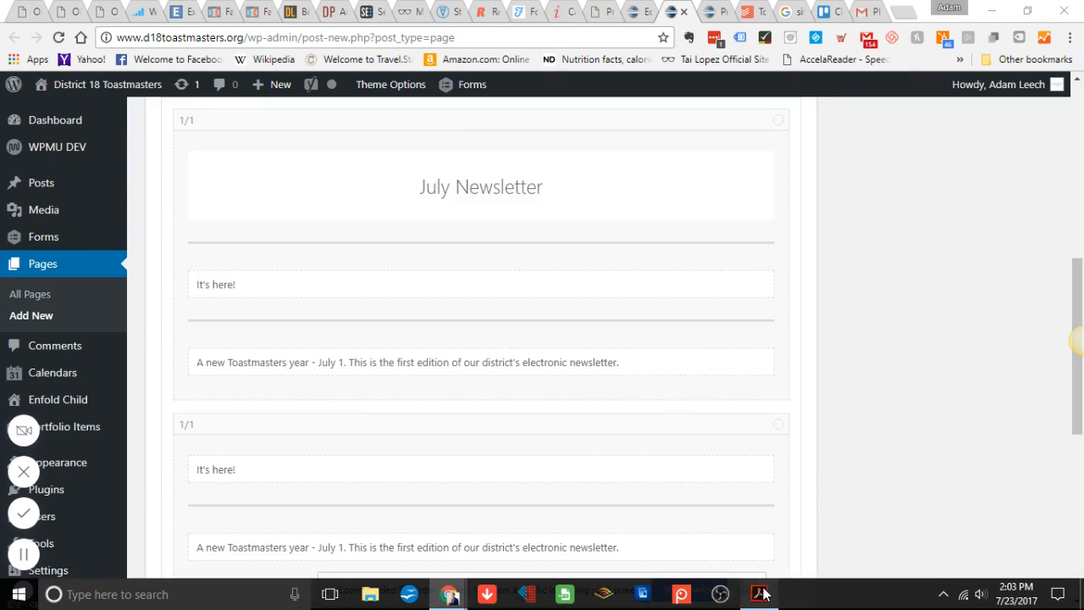
click(760, 594)
click(327, 291)
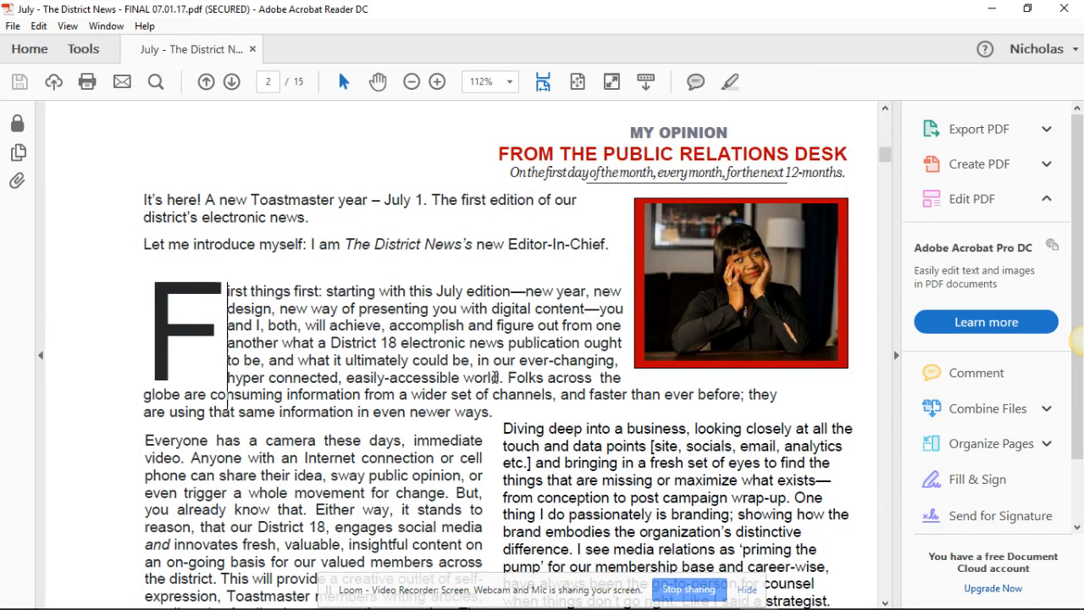
drag(507, 377, 216, 288)
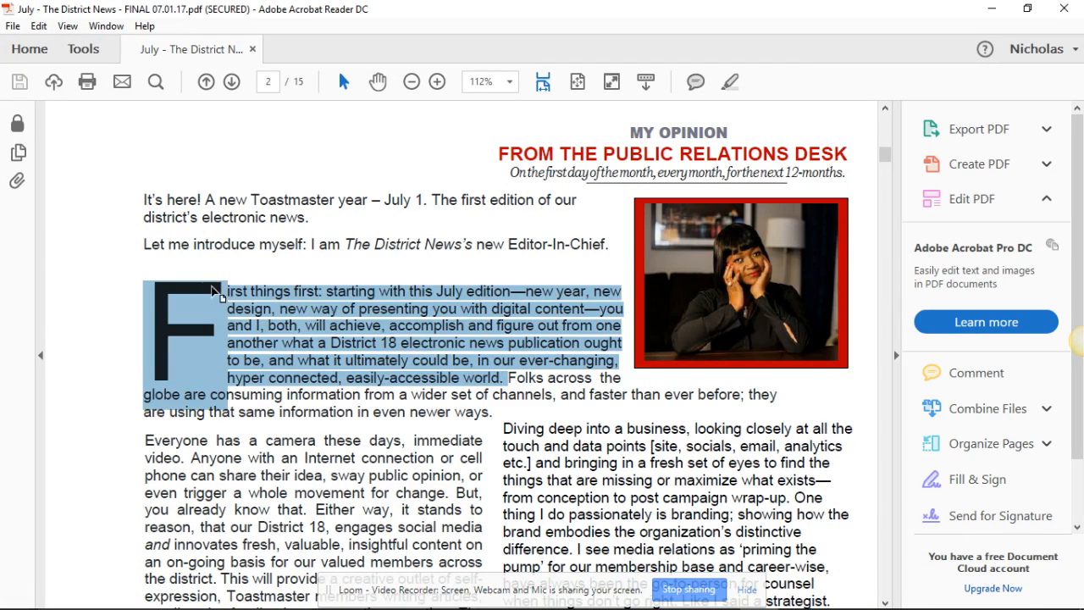
click(507, 378)
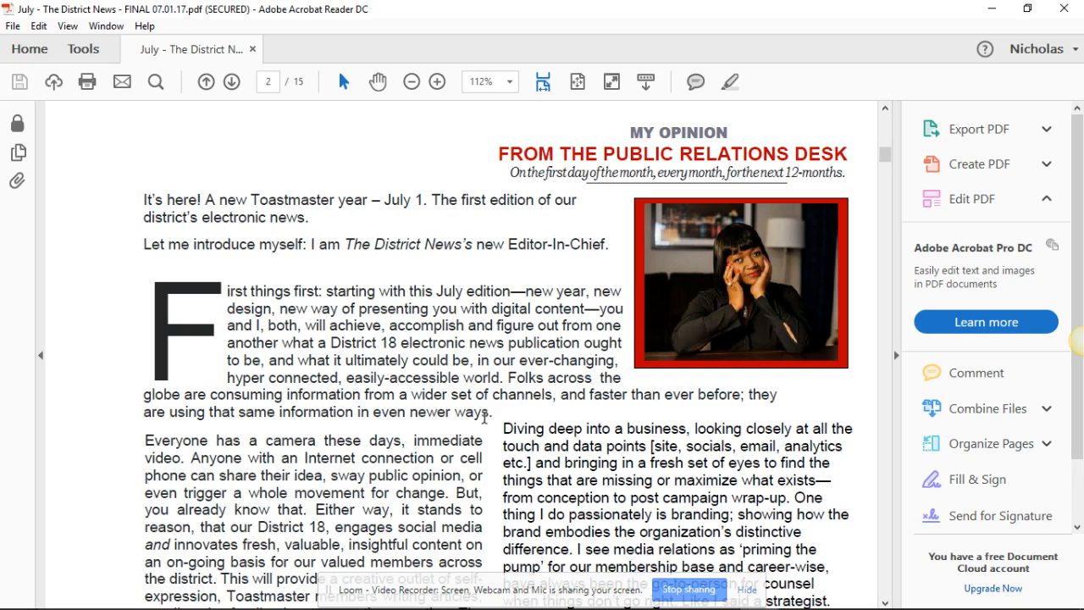
drag(497, 414, 170, 283)
click(512, 378)
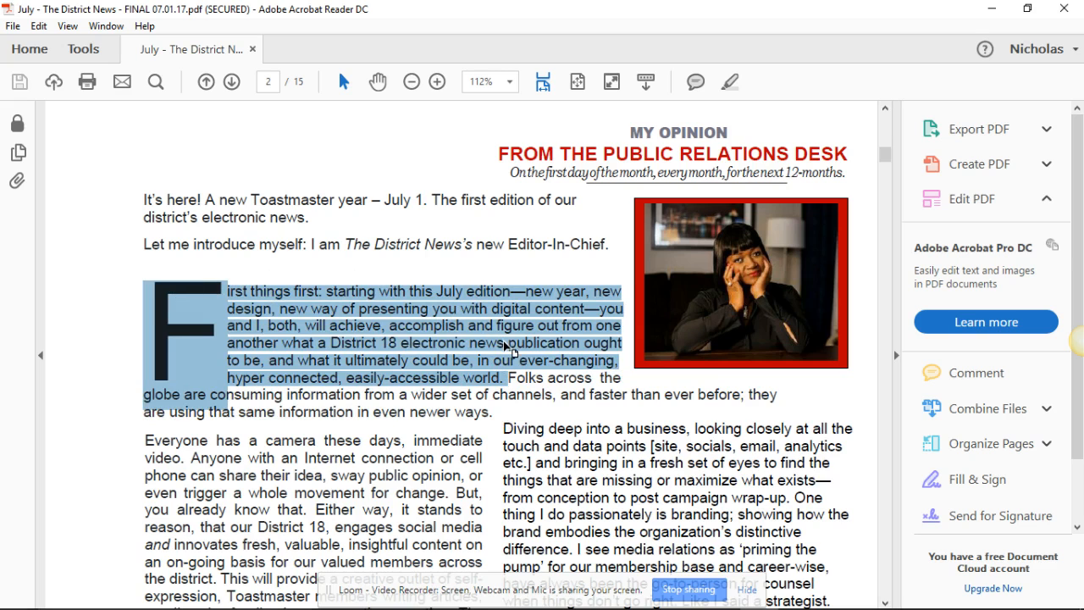
click(988, 9)
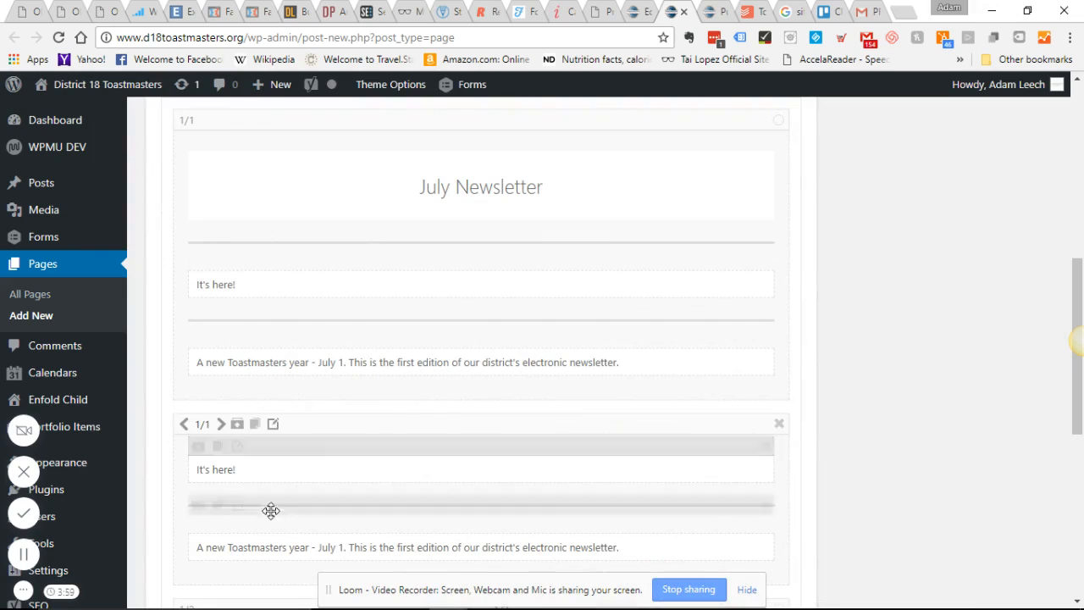
- Reopen the newsletter PDF in Acrobat Reader and mark the word "Folks" as the point where the opening paragraph can be split
click(760, 593)
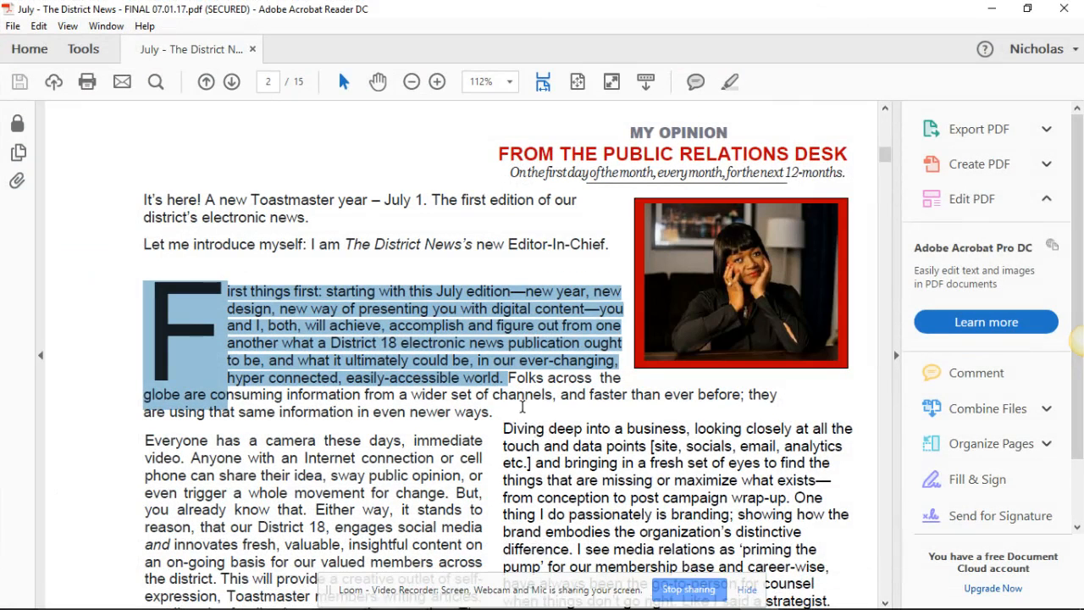
click(523, 406)
drag(510, 375, 226, 275)
click(497, 378)
click(510, 375)
double_click(511, 376)
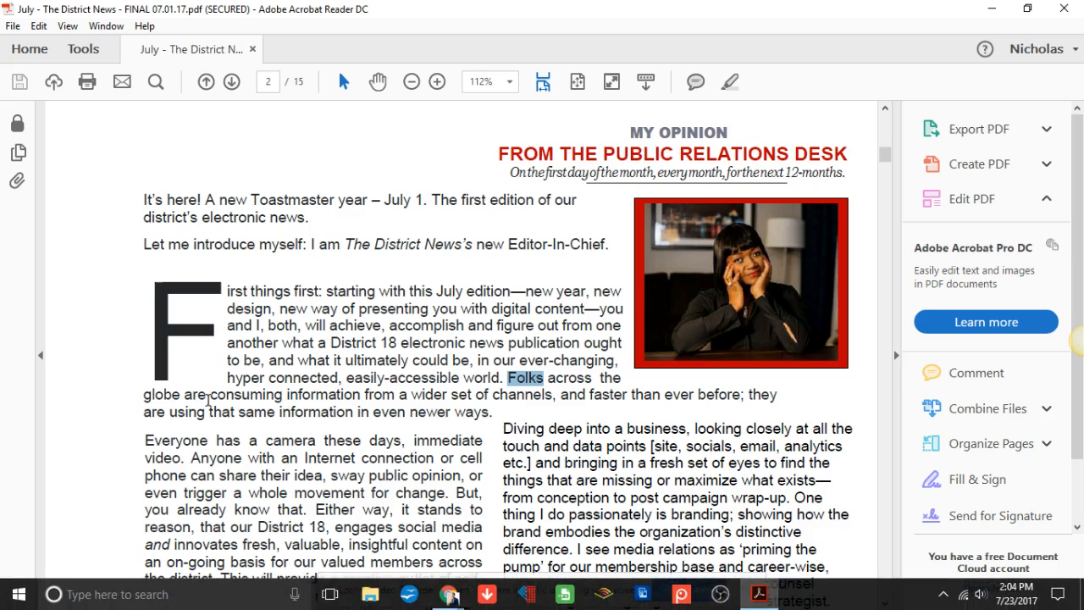
- Select two successive passages below the opening paragraph: "Everyone has a camera" through "know that." and "Either way" through "across the district."
scroll(208, 400, down, 3)
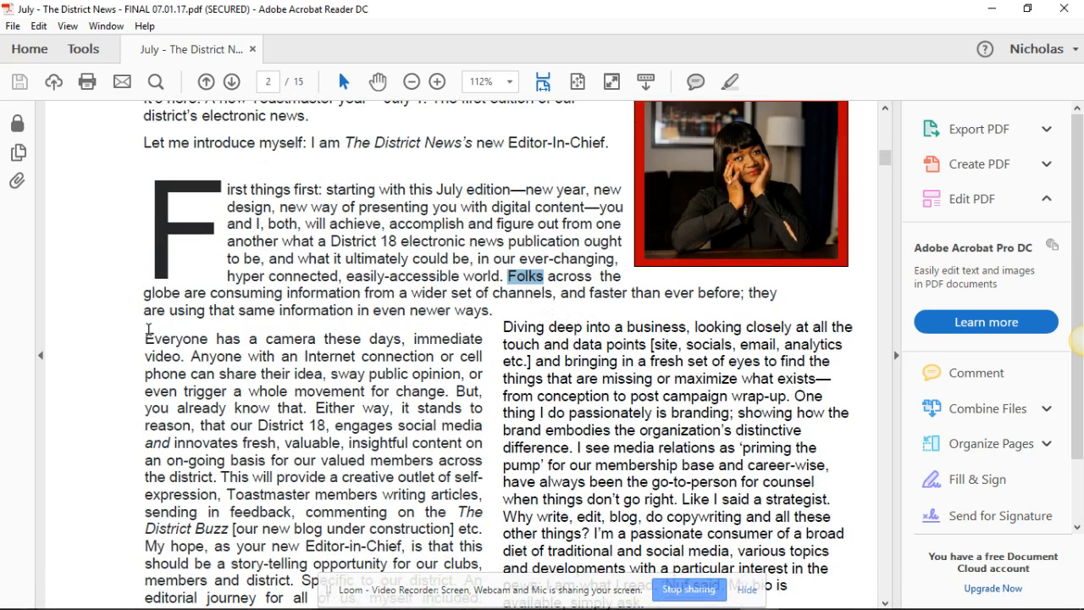
drag(146, 339, 317, 410)
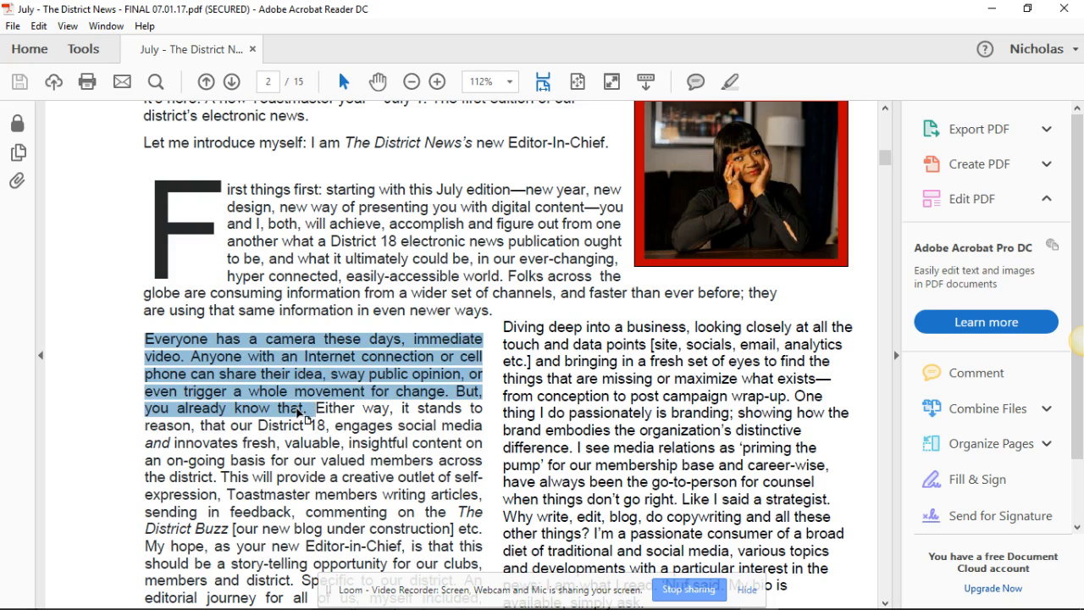
click(318, 409)
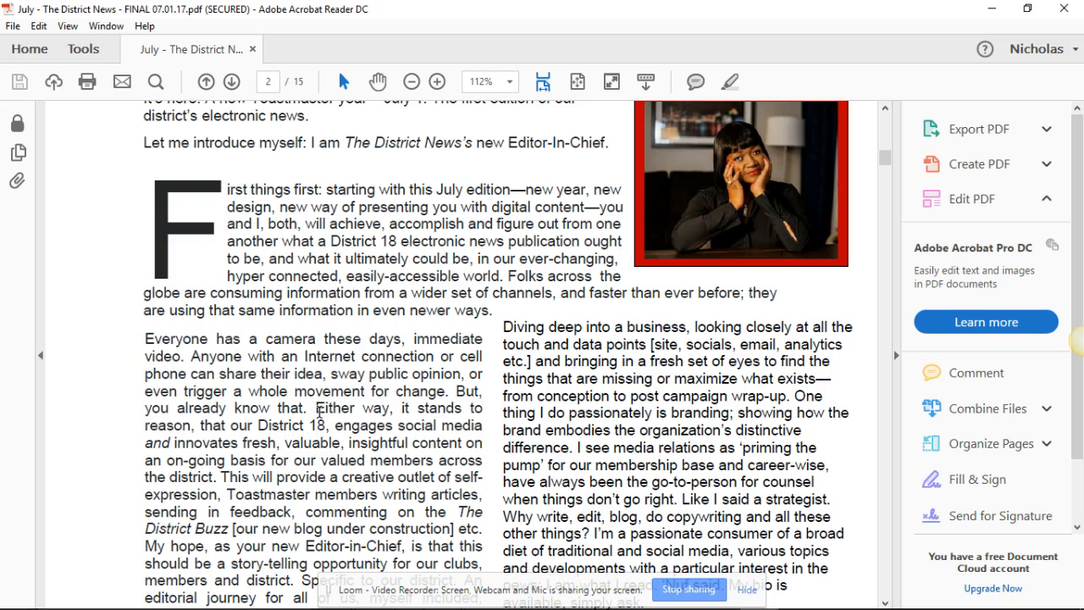
drag(319, 410, 220, 476)
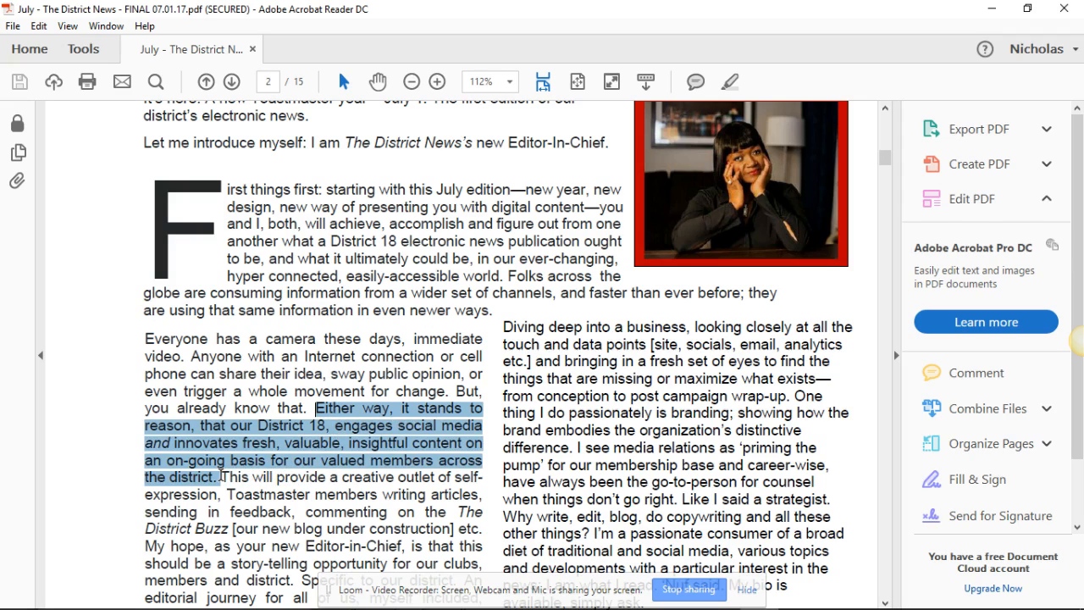
- Highlight "Specific to our district.", the start of the next sentence, and the passage from "I hope you, too" through "let's collaborate!"
scroll(225, 478, down, 2)
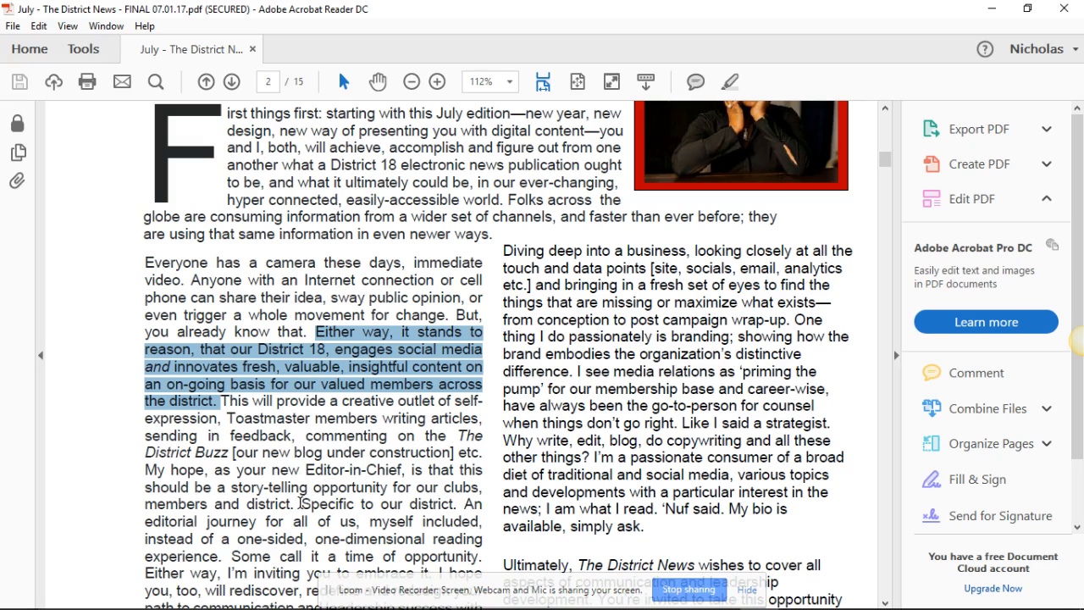
click(297, 503)
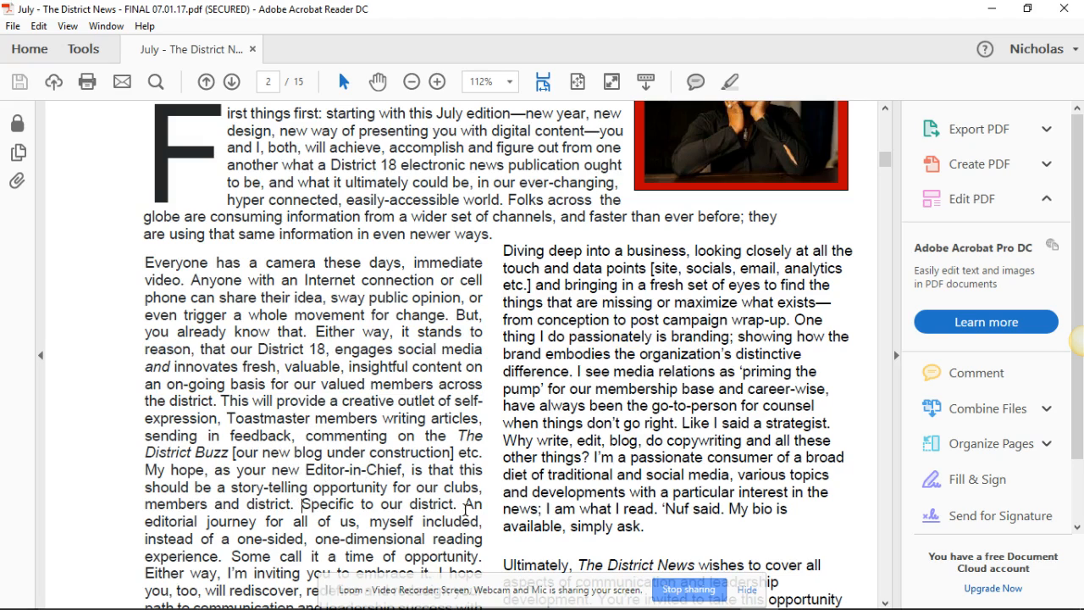
drag(460, 506, 288, 508)
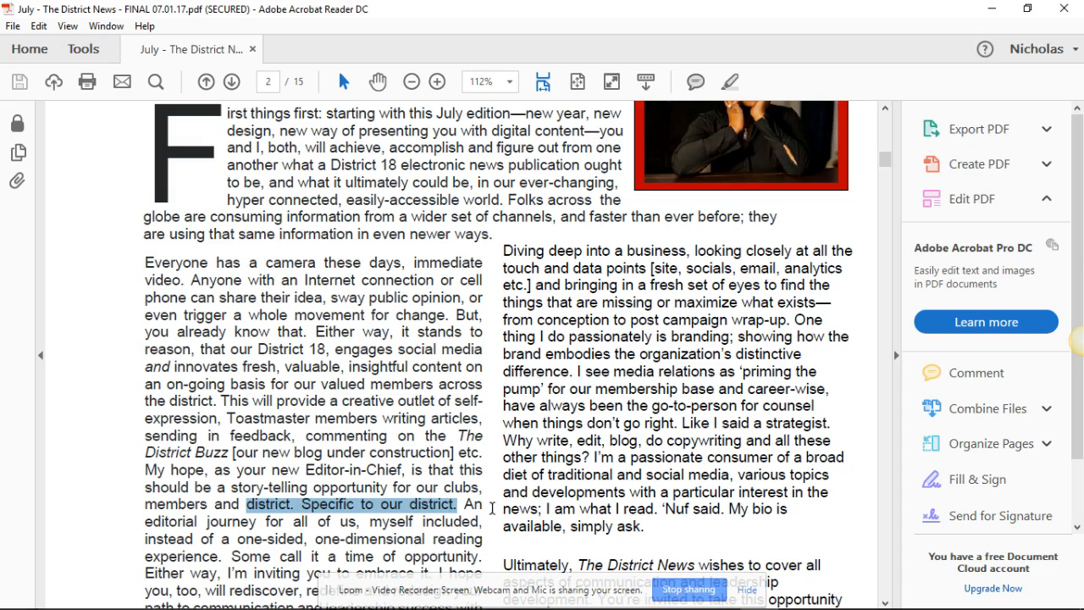
drag(463, 504, 476, 505)
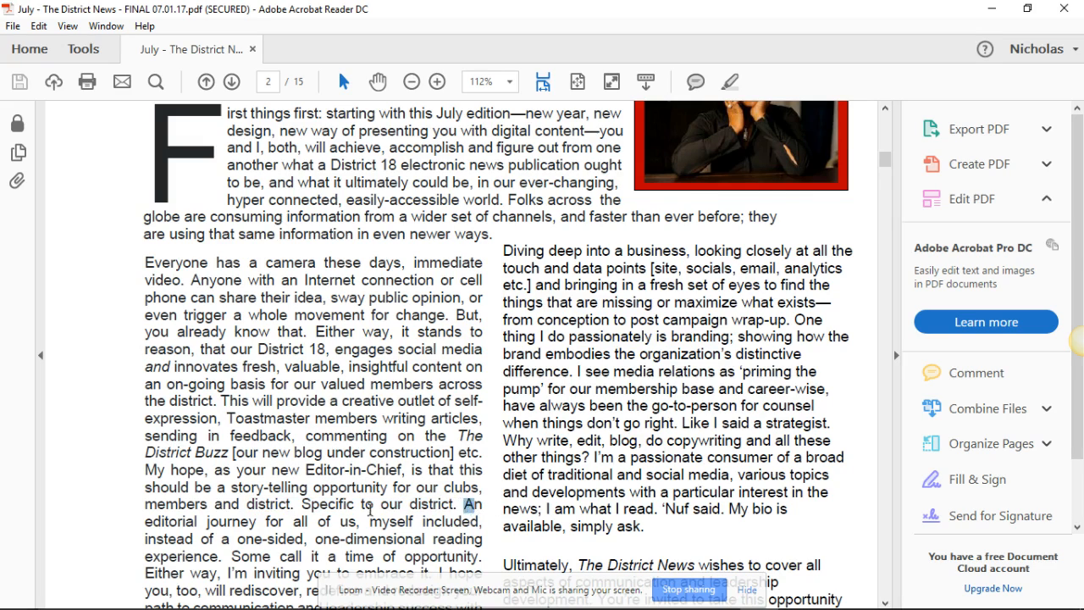
scroll(370, 508, down, 3)
scroll(306, 437, down, 2)
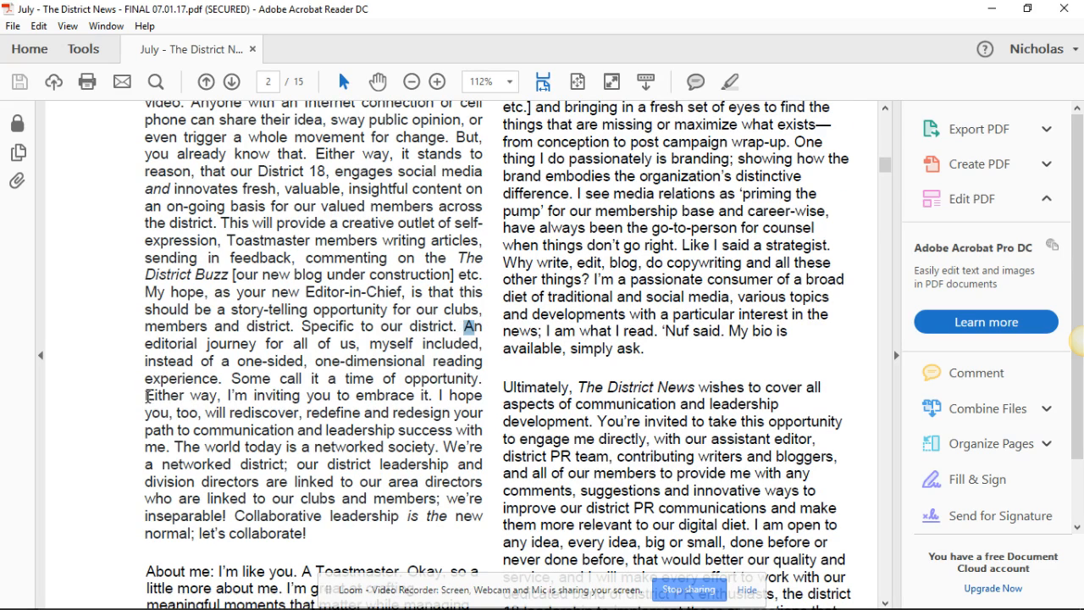
drag(147, 396, 313, 536)
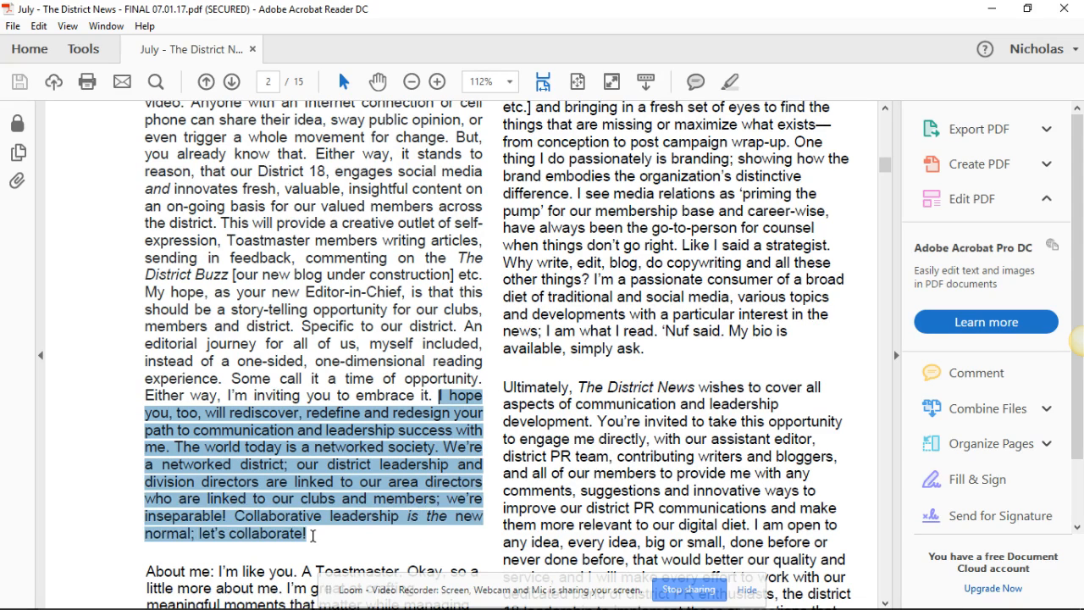
- Select "Everyone has a camera" through "story-telling opportunity", look ahead to page 3 of the PDF and return to the page draft in Chrome
scroll(331, 335, up, 3)
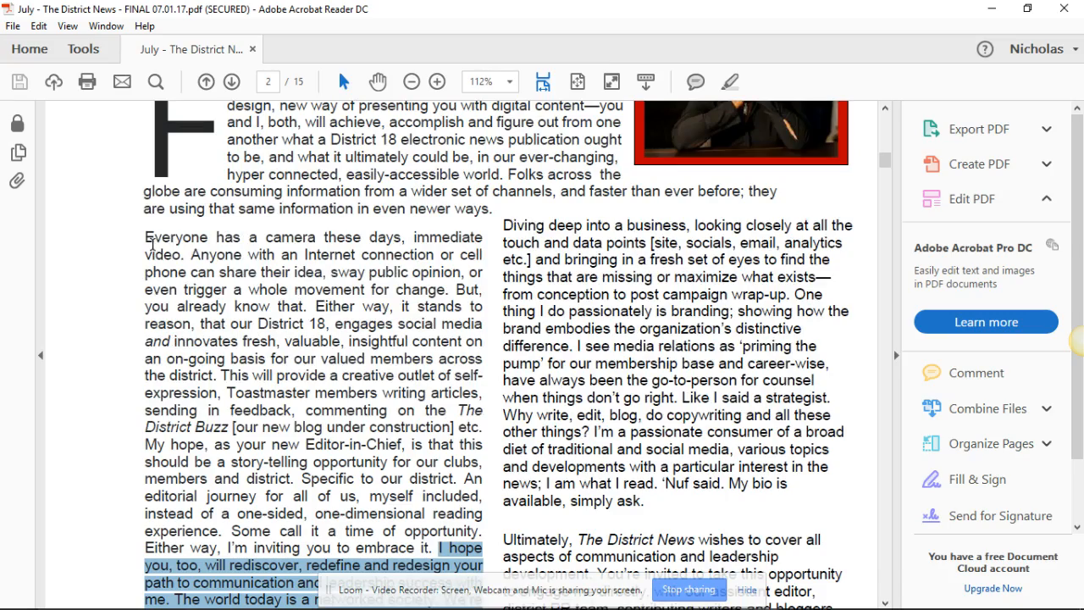
drag(149, 241, 388, 462)
scroll(299, 355, down, 4)
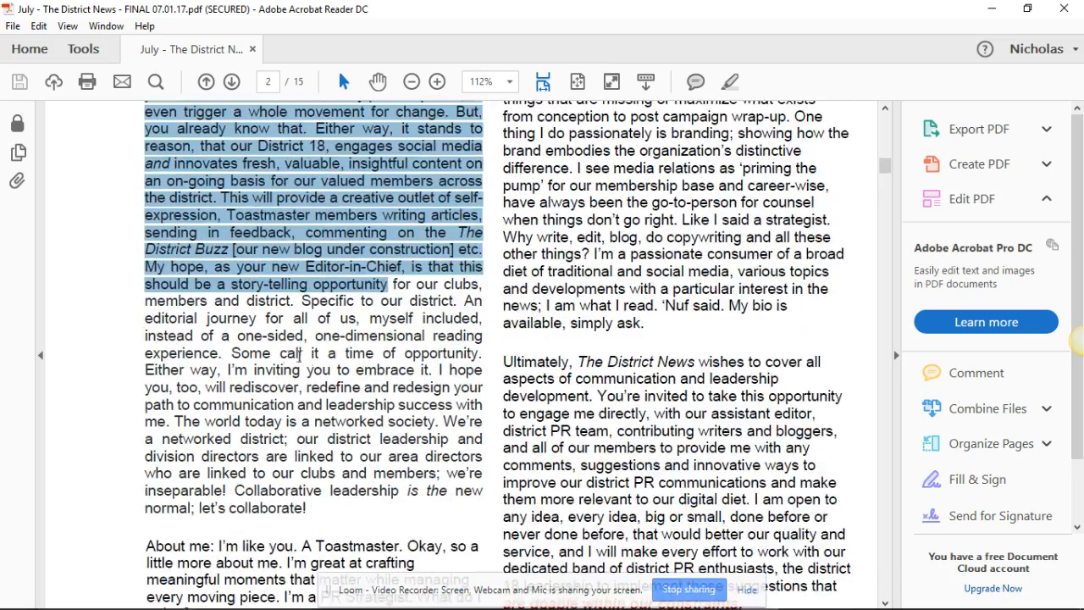
scroll(324, 507, up, 8)
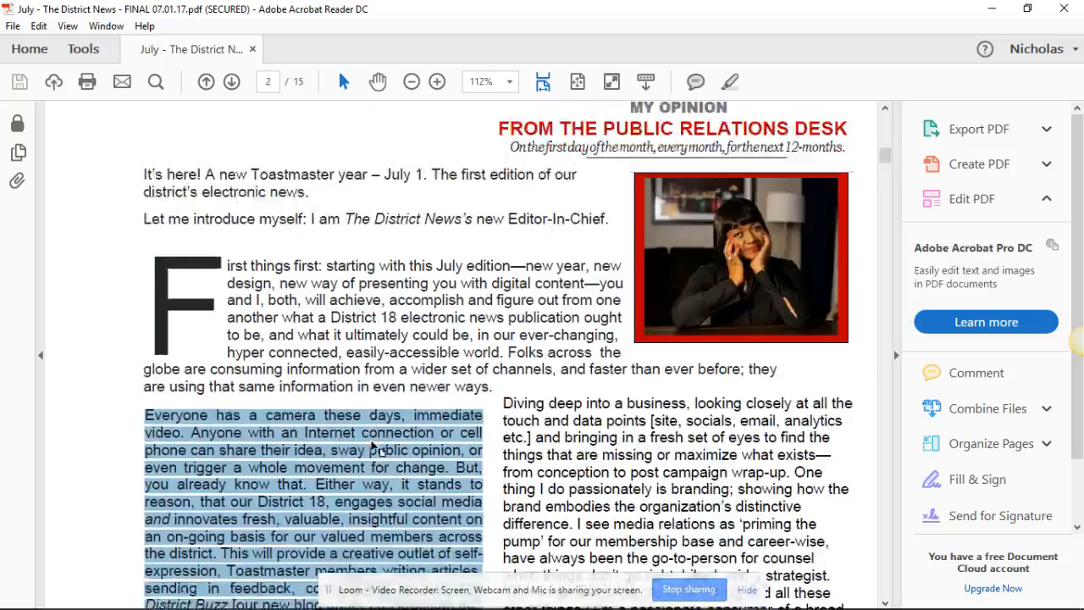
click(371, 440)
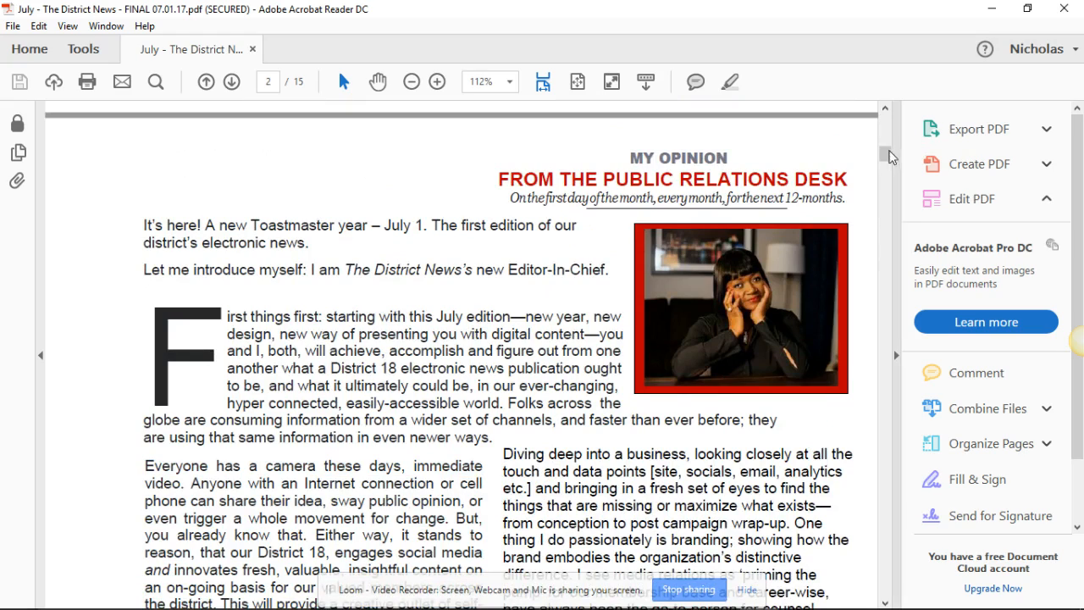
drag(883, 159, 881, 211)
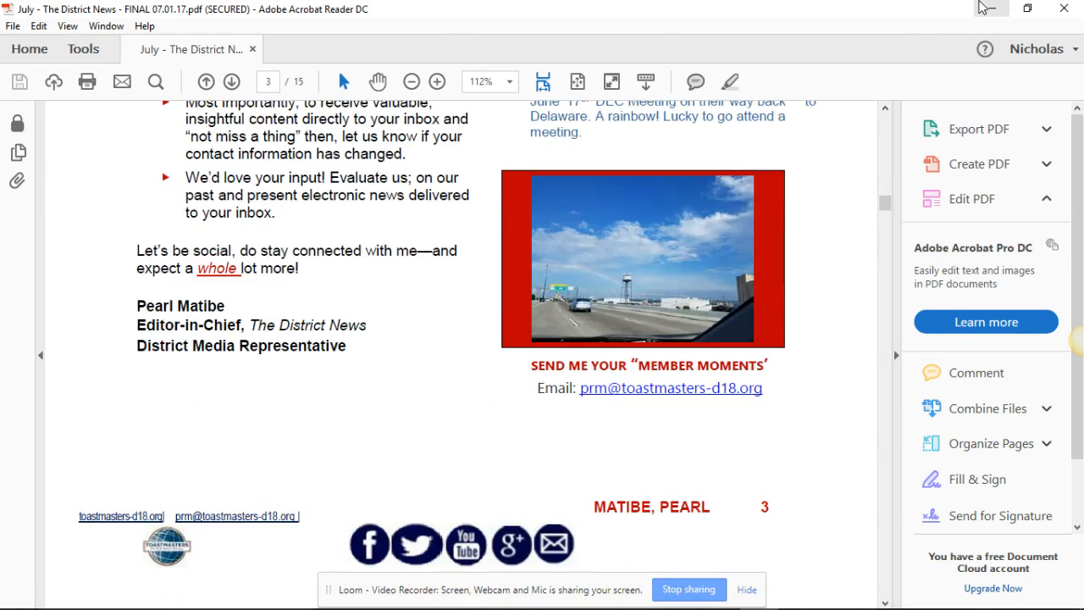
click(992, 9)
- Review the page's existing columns and show the available layout elements in the Avia Layout Builder
scroll(397, 322, down, 3)
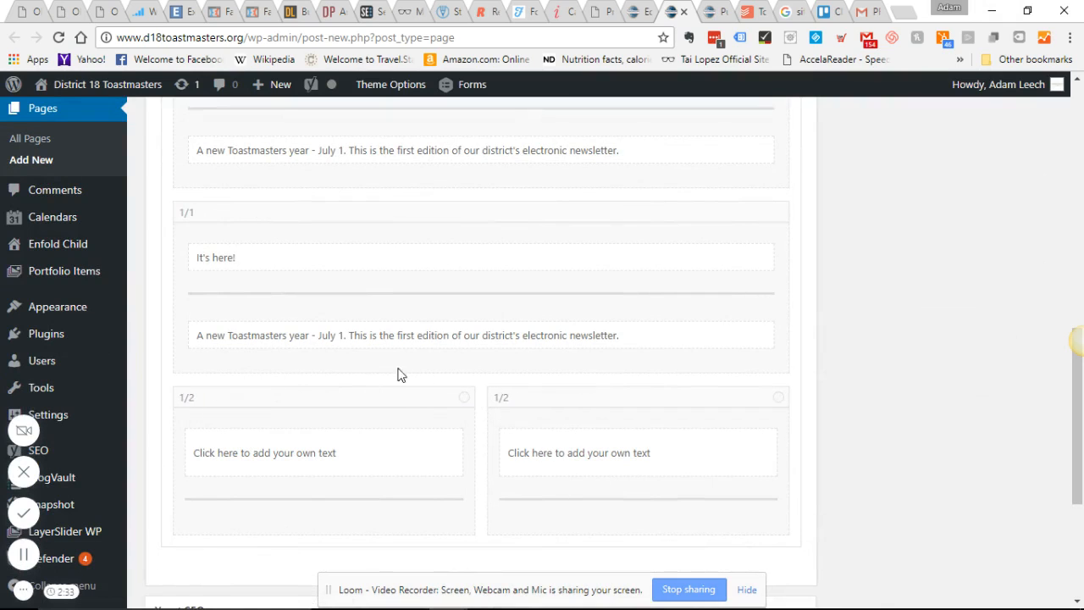
scroll(225, 212, up, 5)
scroll(227, 222, up, 2)
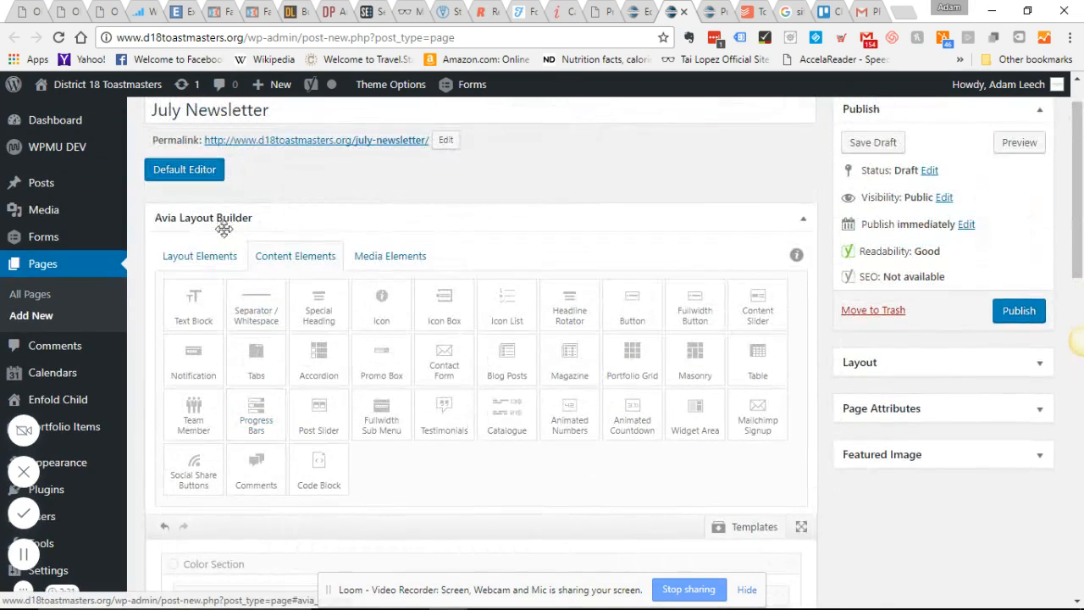
click(220, 265)
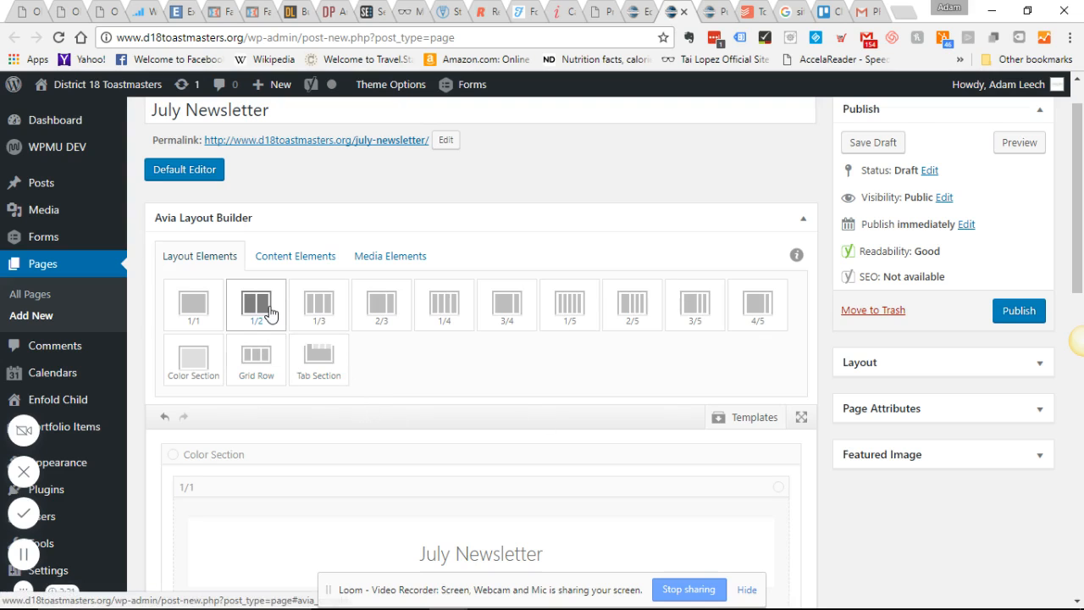
- Duplicate the second full-width "It's here!" column and shrink the copy to 1/5 width
scroll(254, 436, down, 9)
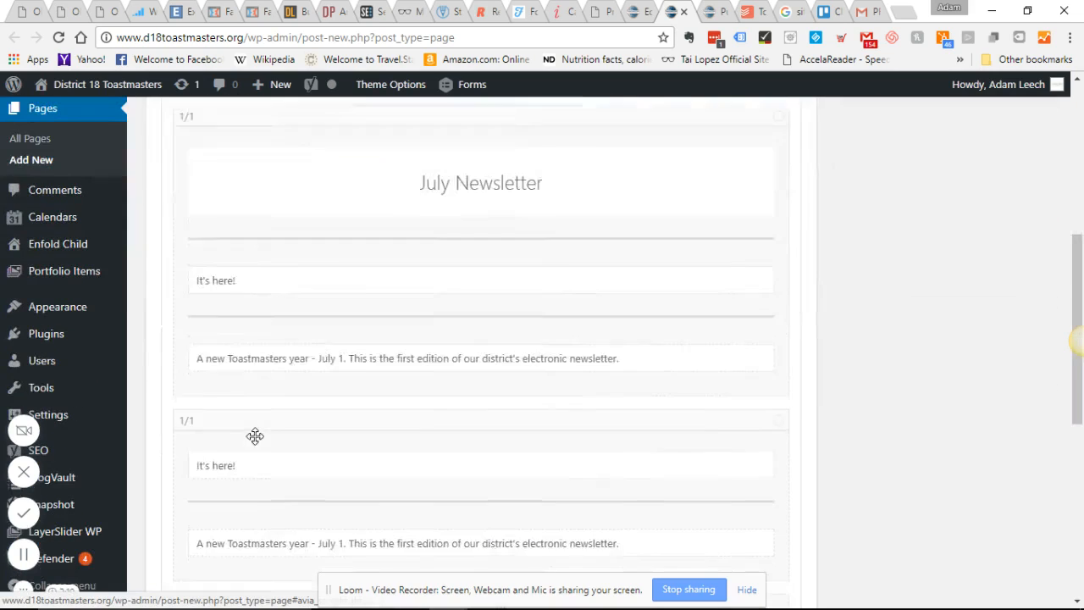
scroll(249, 298, up, 2)
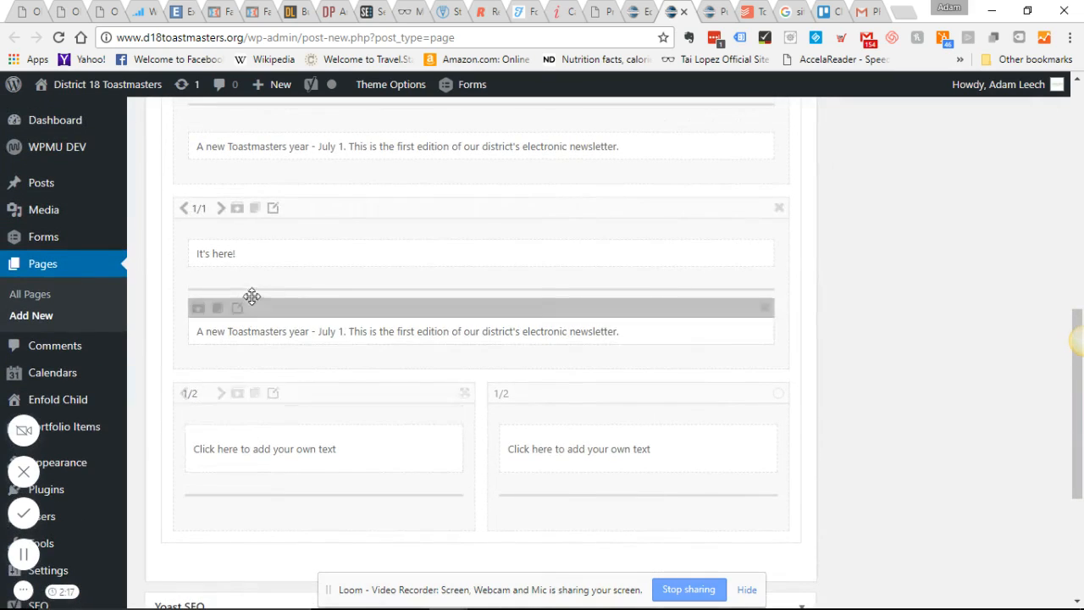
click(258, 211)
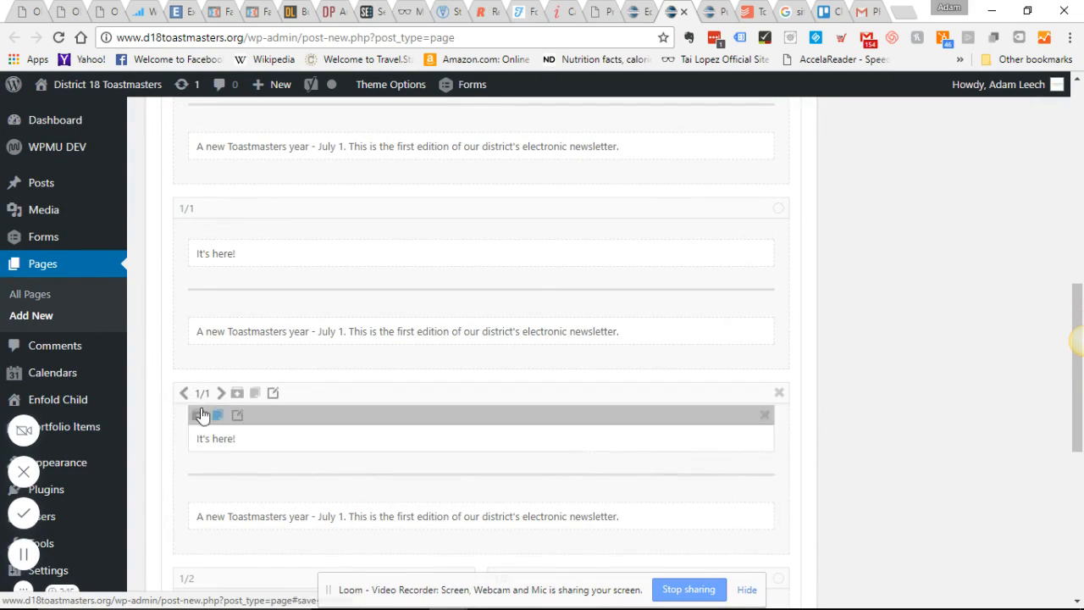
click(185, 395)
click(186, 395)
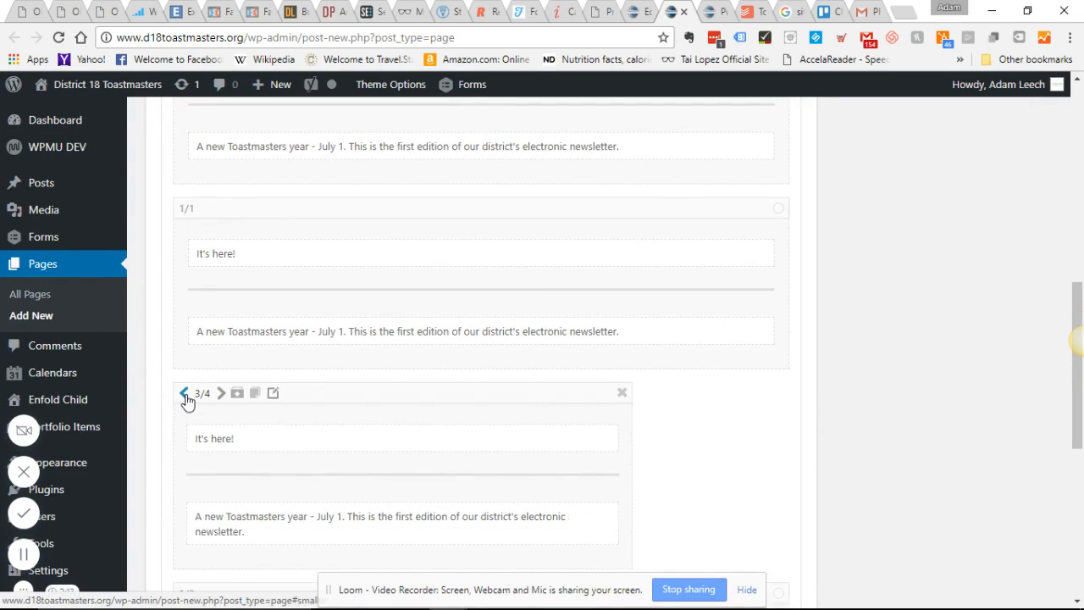
click(185, 395)
click(186, 394)
click(186, 394)
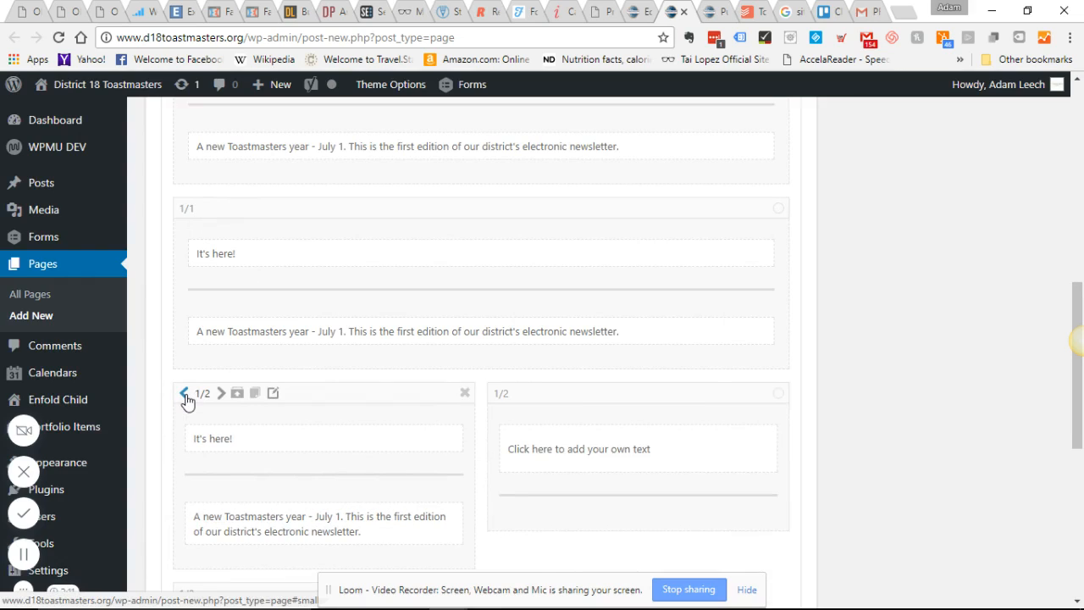
click(186, 395)
click(186, 395)
click(186, 394)
click(185, 395)
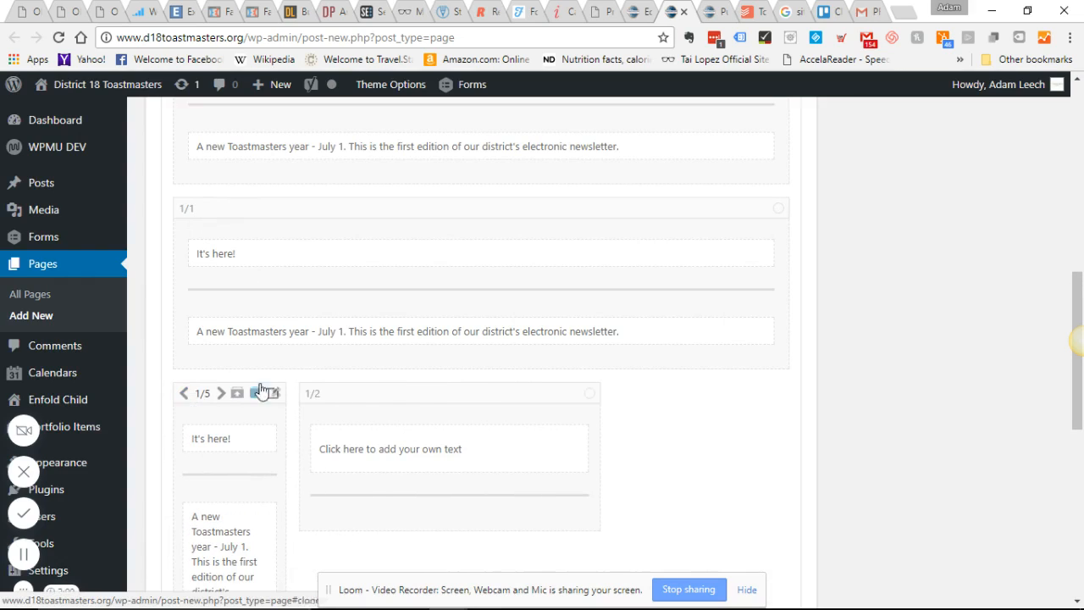
- Shrink the neighbouring half-width placeholder column to 1/5 width and return to the layout elements
click(262, 389)
click(310, 395)
click(310, 395)
click(310, 394)
click(311, 397)
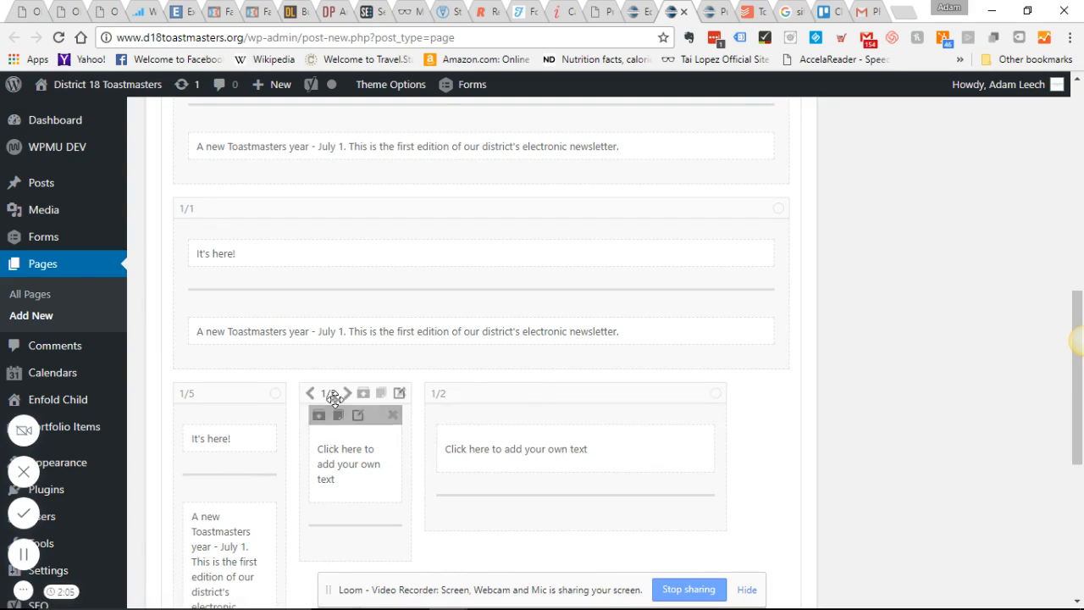
scroll(605, 432, up, 3)
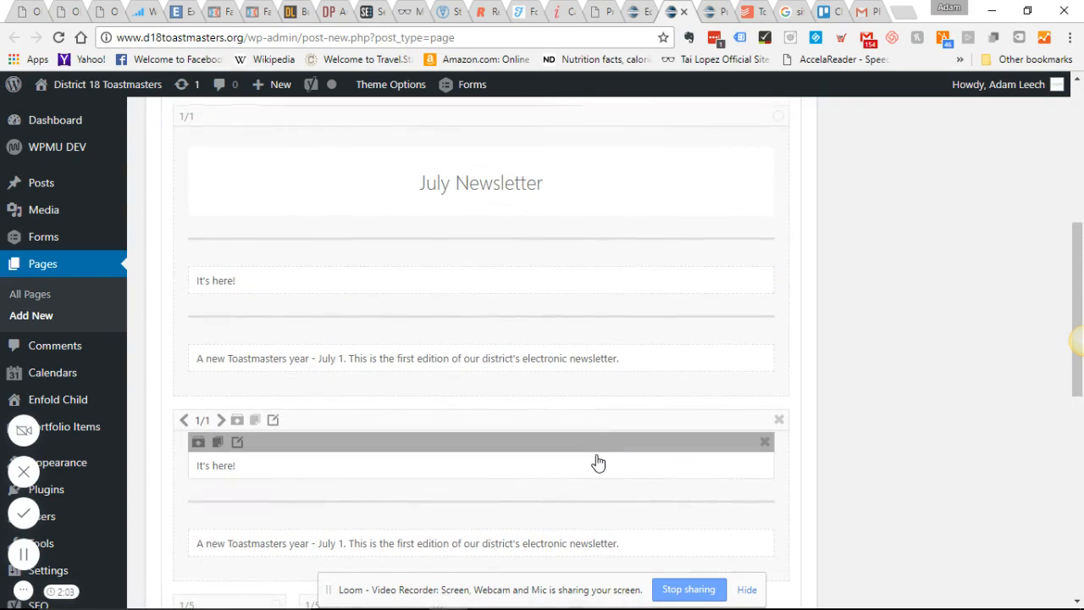
scroll(595, 465, up, 5)
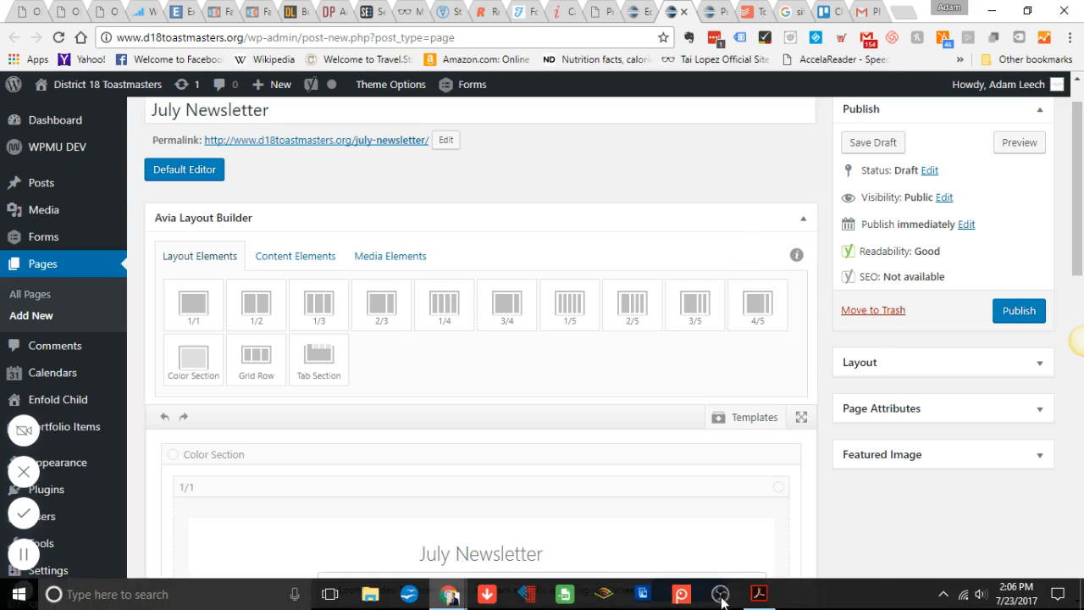
- Switch to the newsletter PDF in Acrobat Reader, review the "Everyone has a camera" paragraph on page 2, and return to Chrome
click(758, 595)
scroll(333, 383, up, 15)
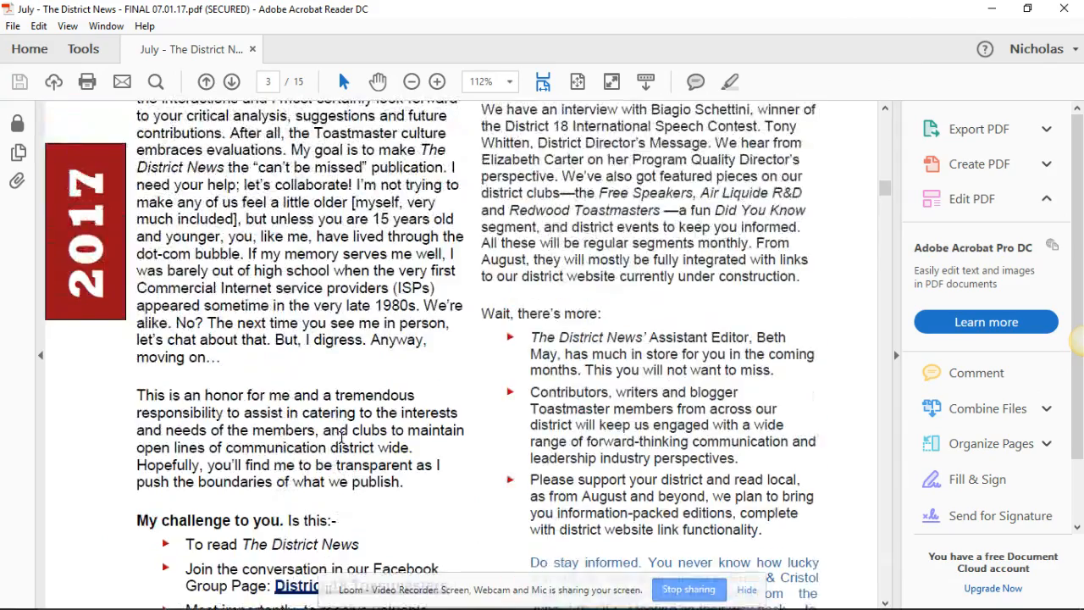
scroll(325, 445, up, 10)
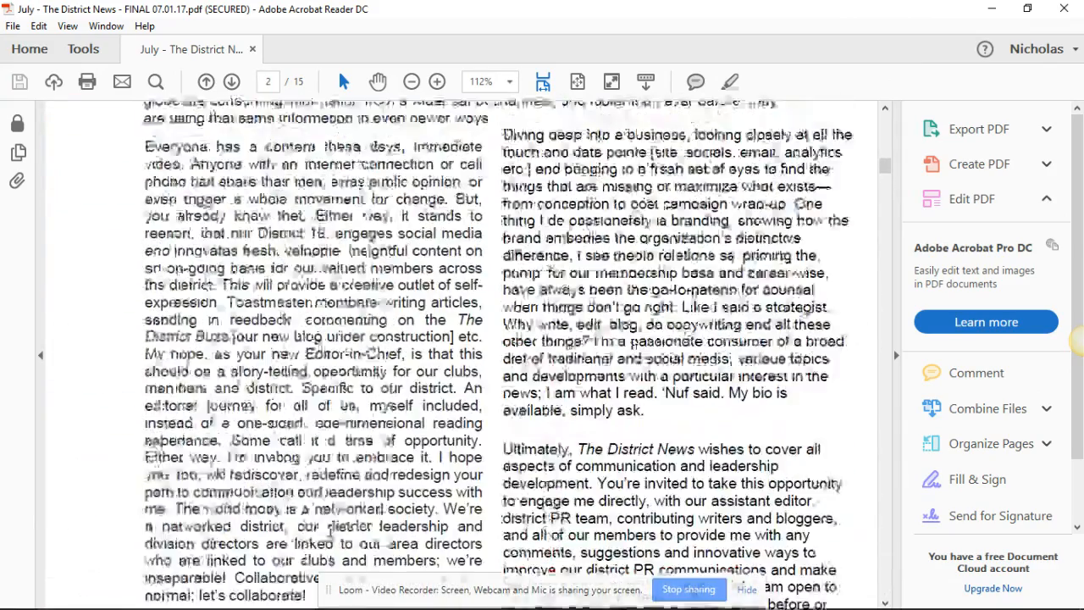
scroll(334, 529, up, 3)
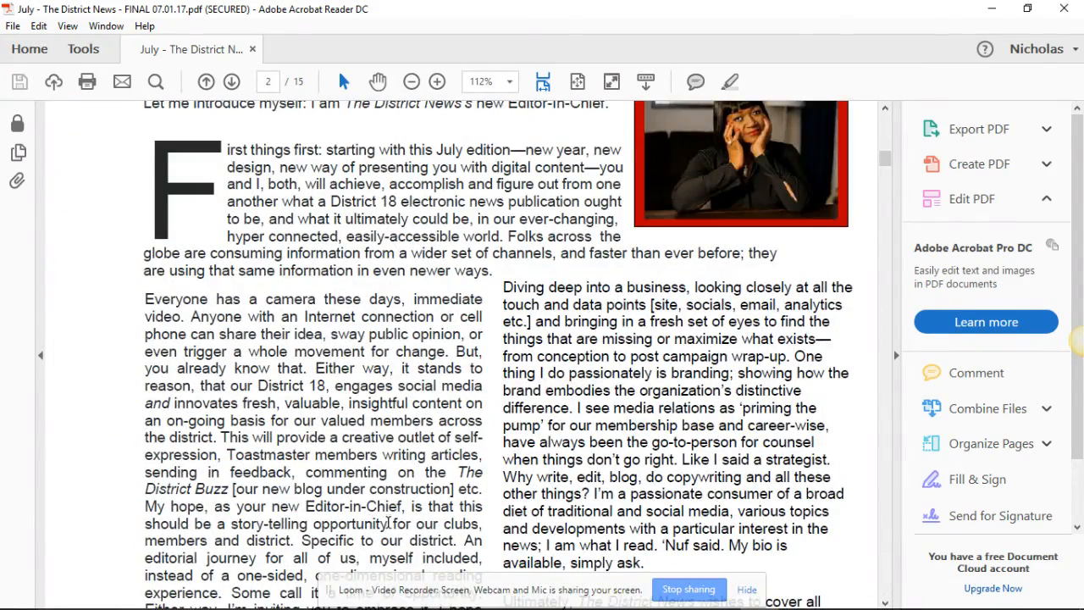
drag(148, 299, 240, 299)
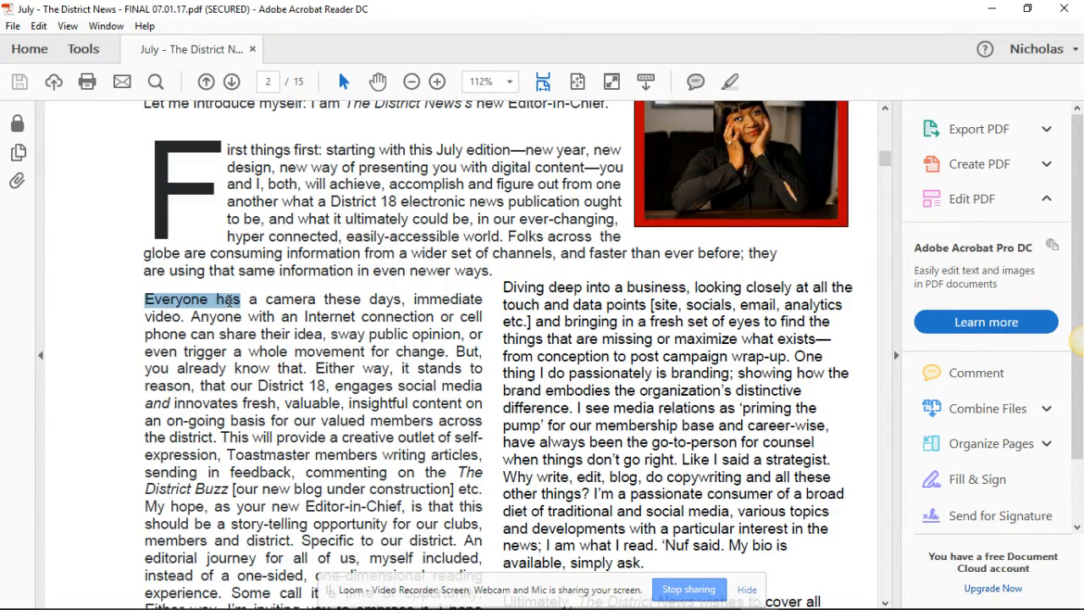
click(310, 299)
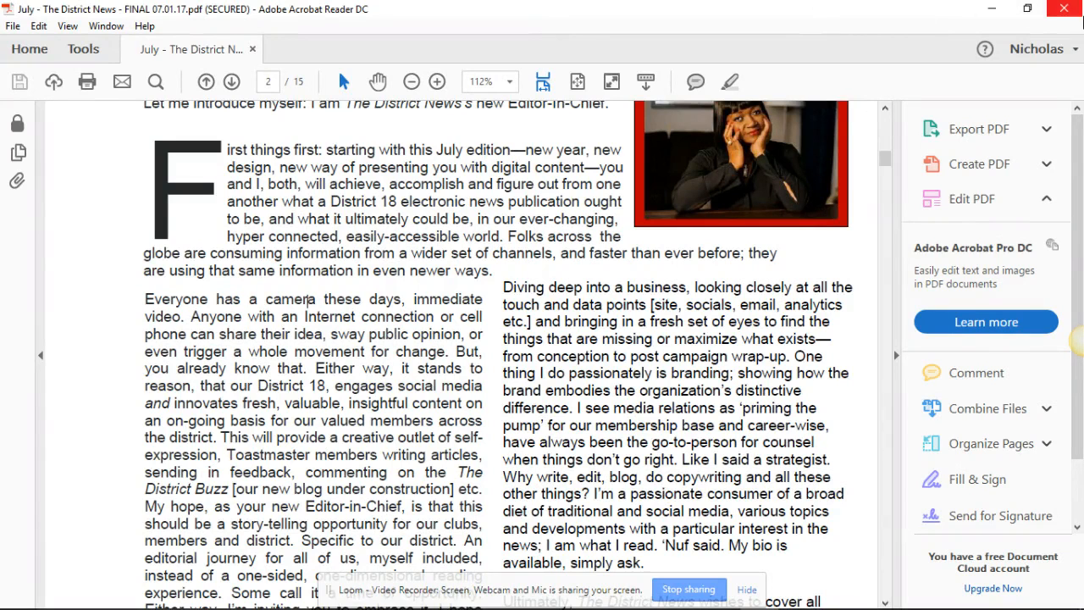
click(992, 9)
- Search Google for "cnn" in a new browser tab, open the CNN site and open its lead story on Russia meddling
click(903, 17)
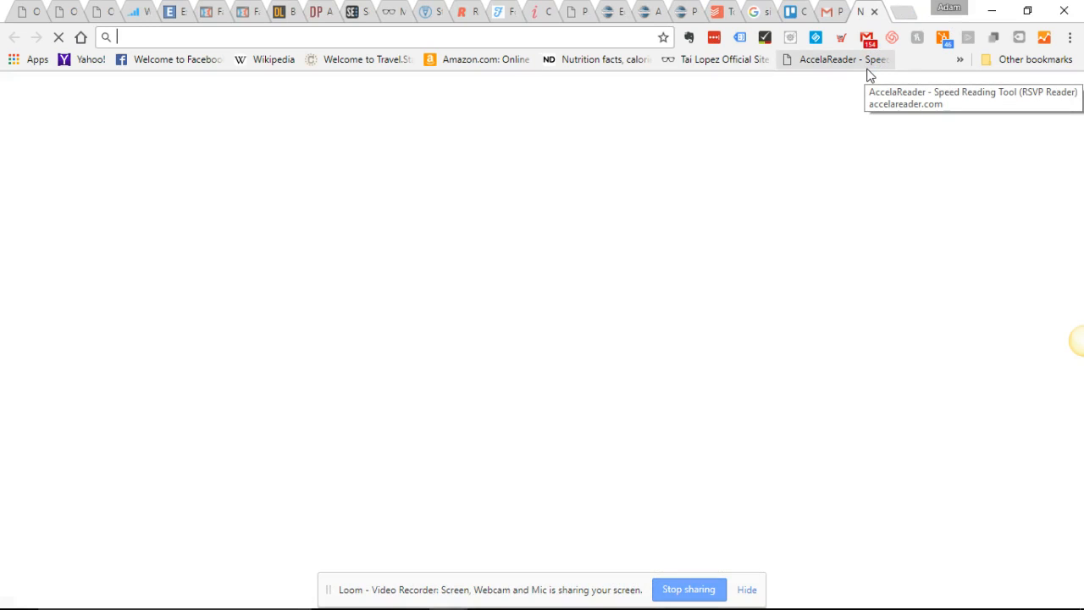
text(cnn)
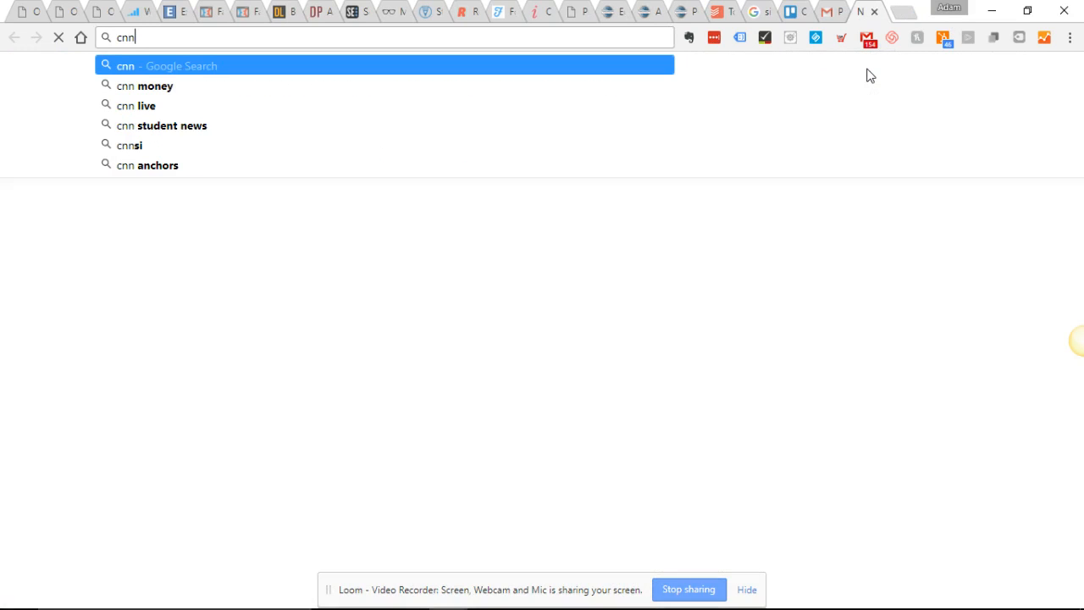
key(Return)
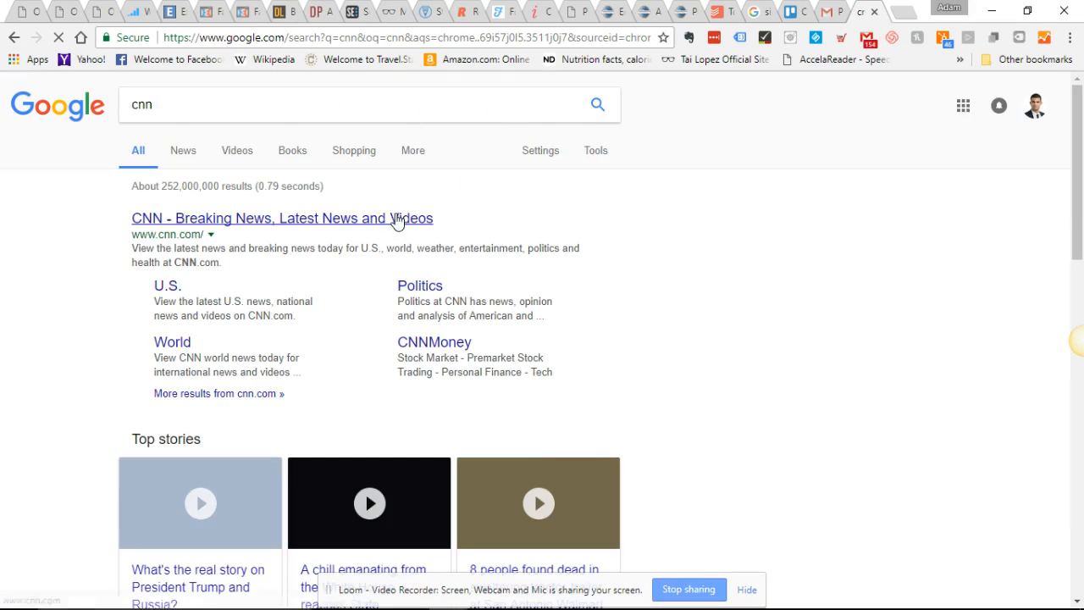
click(289, 218)
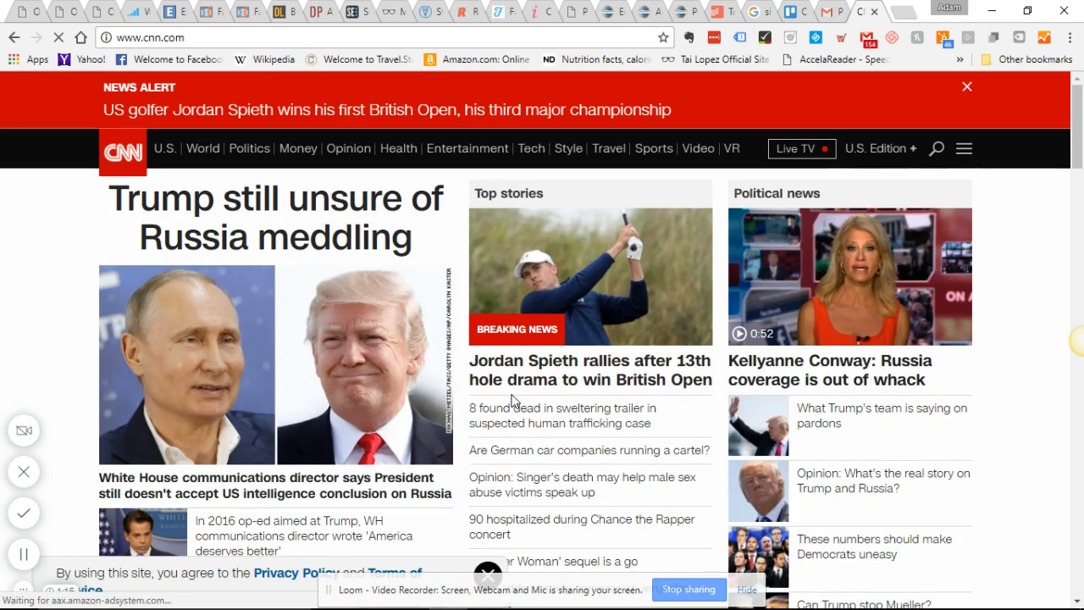
click(307, 379)
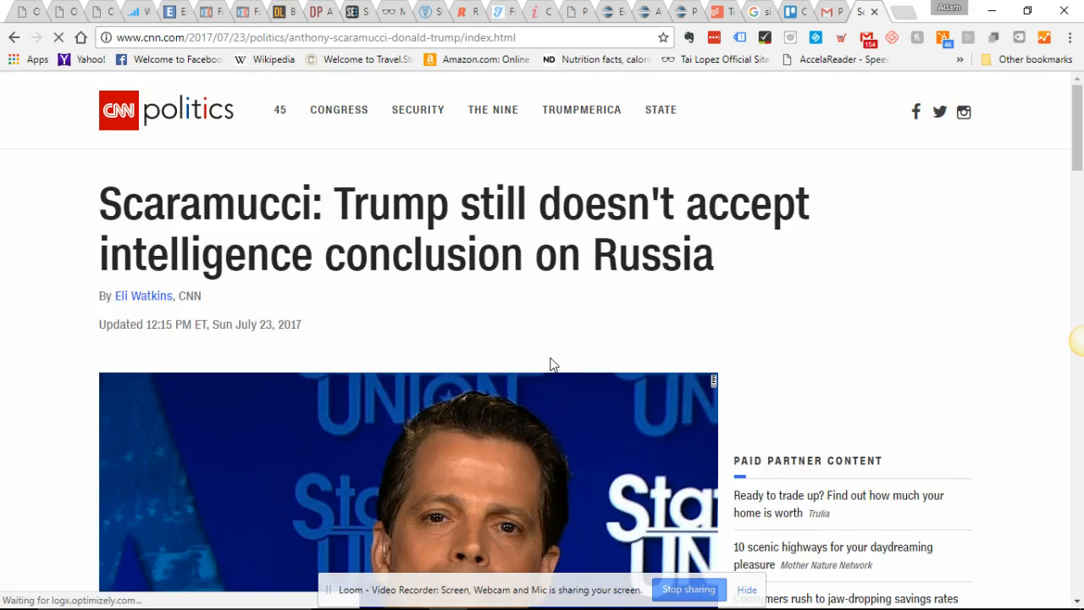
- Examine how the CNN article splits its text into short paragraphs, highlighting several of them from the opening to the "super tough on Russia" quote
scroll(550, 363, down, 4)
scroll(547, 360, down, 2)
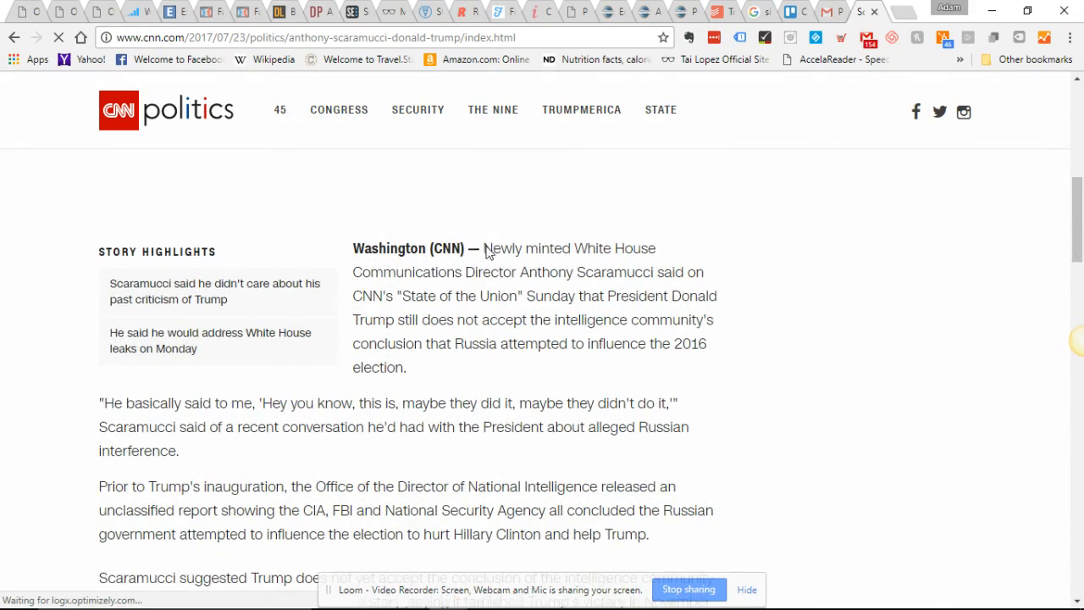
drag(484, 249, 589, 406)
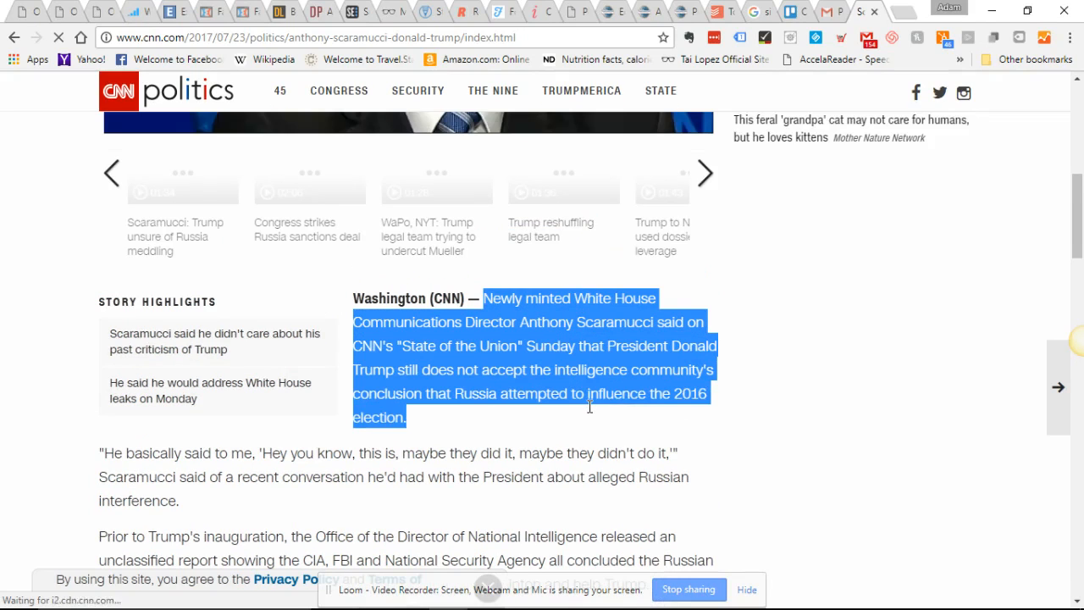
click(92, 482)
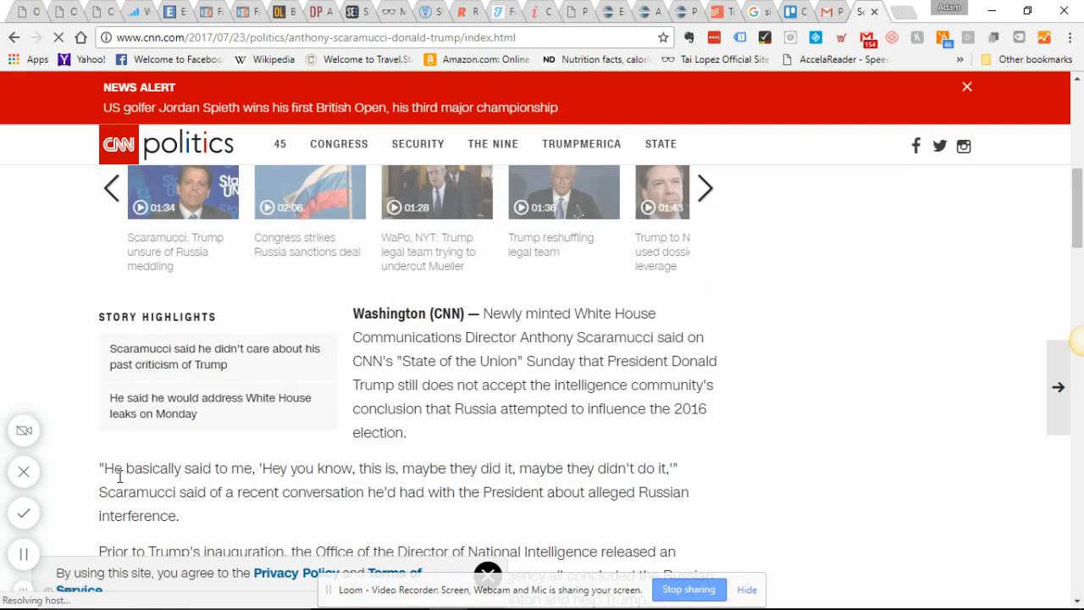
drag(102, 468, 376, 469)
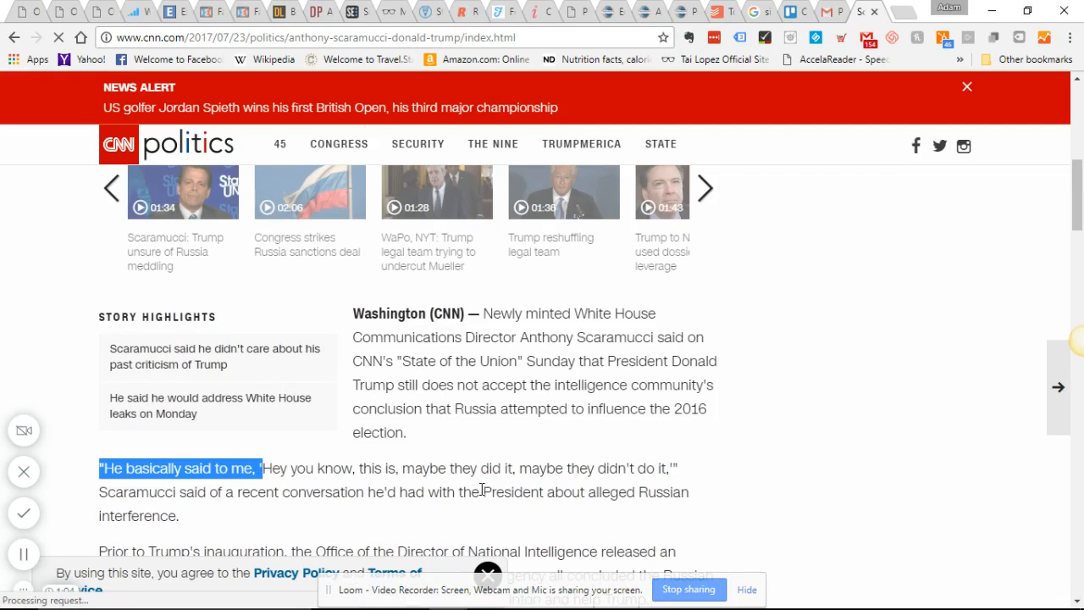
scroll(409, 467, down, 4)
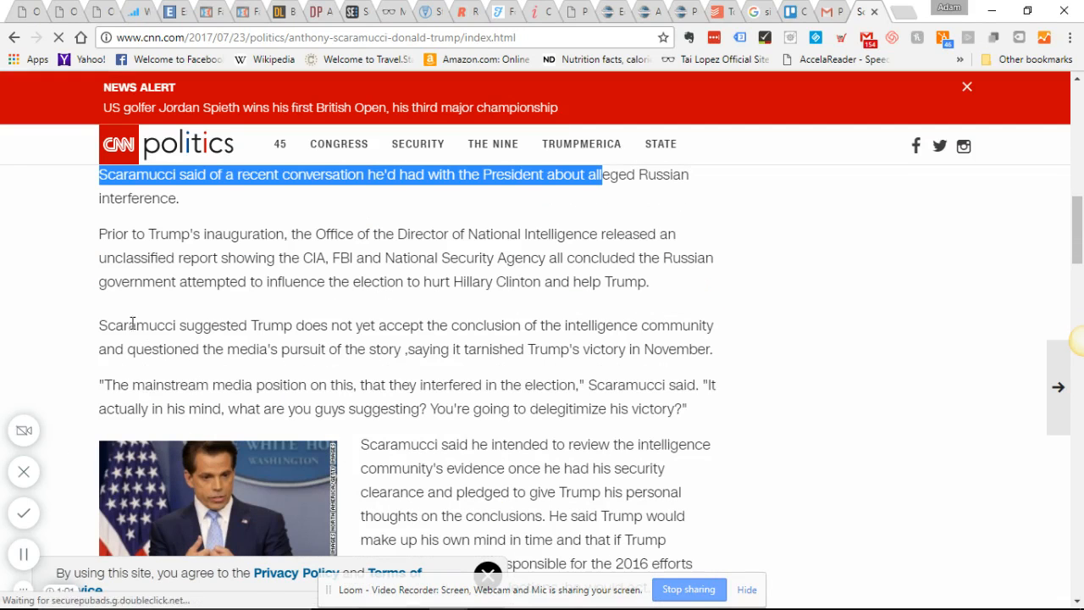
drag(124, 326, 678, 349)
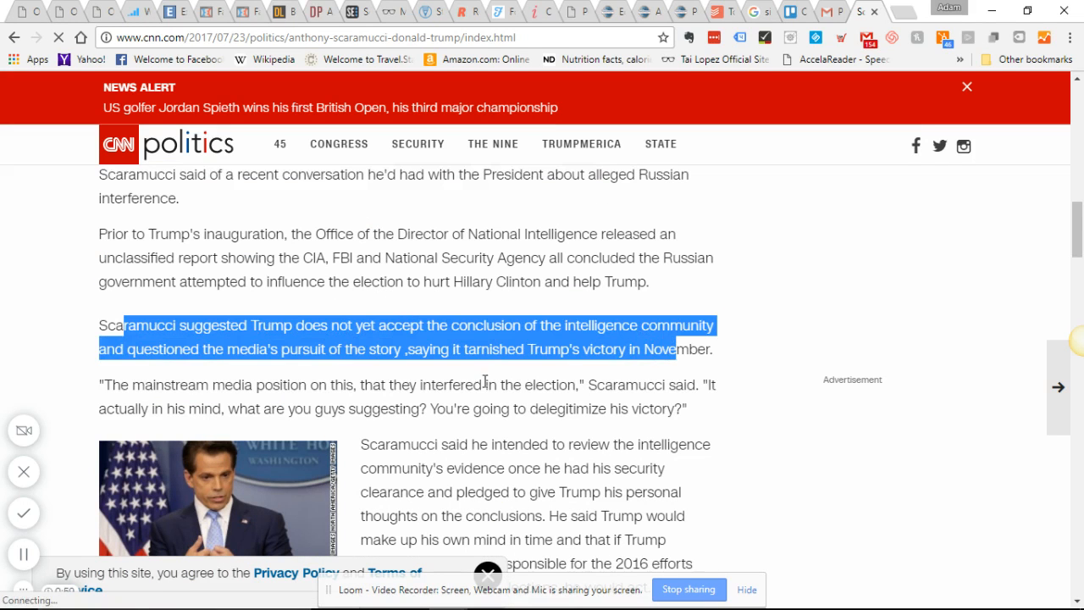
drag(99, 386, 651, 410)
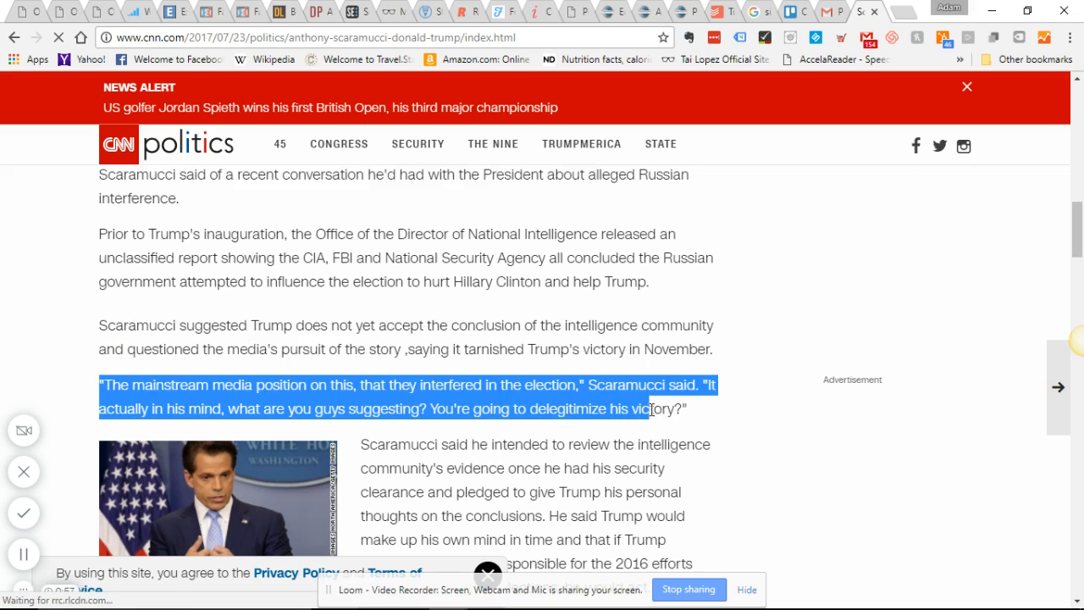
scroll(438, 438, down, 3)
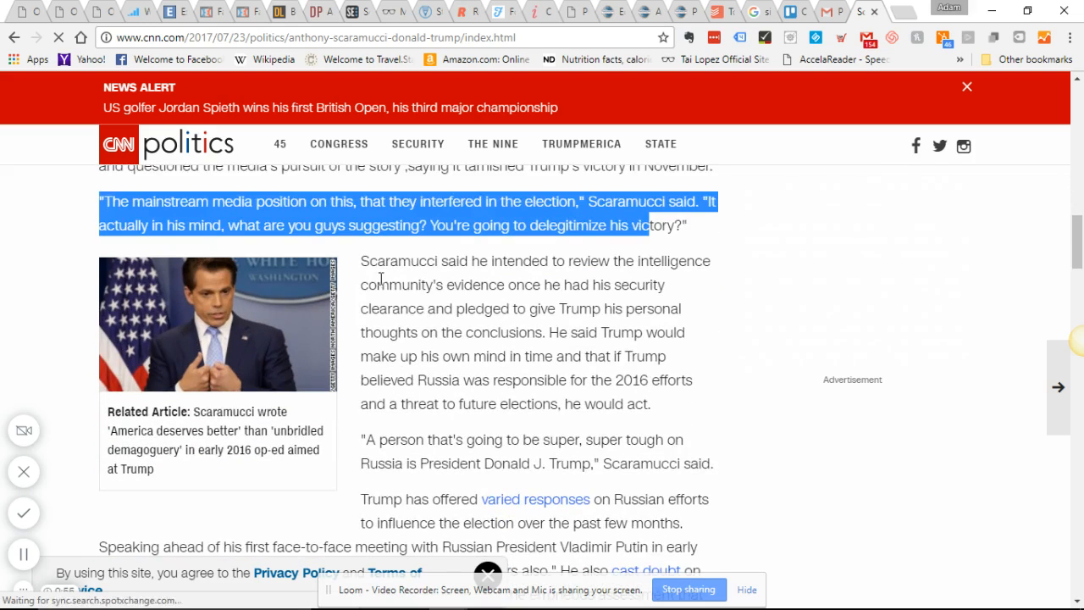
drag(362, 261, 651, 376)
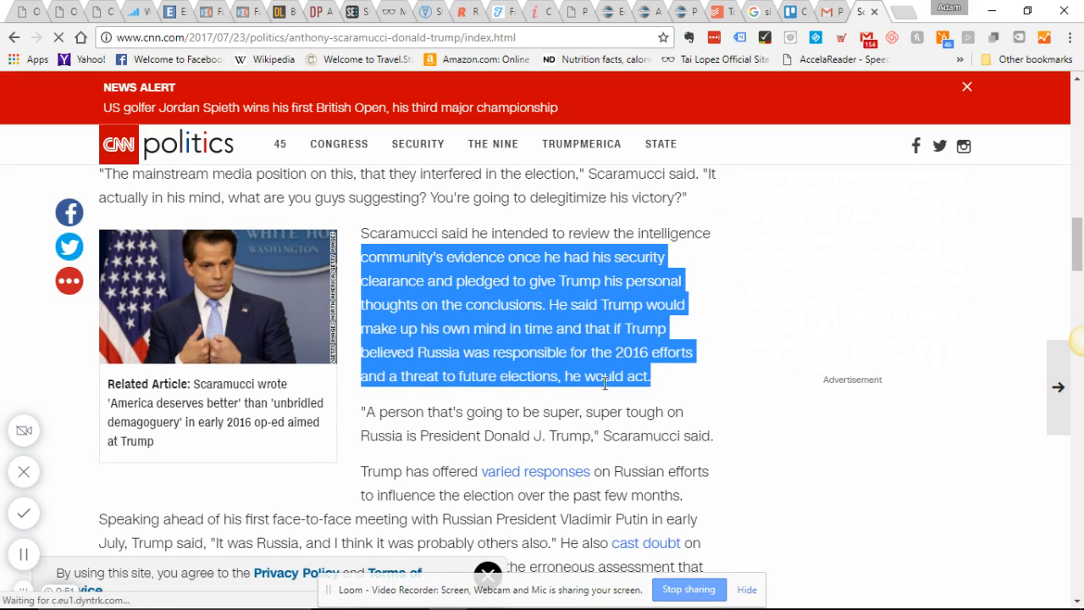
drag(365, 414, 720, 442)
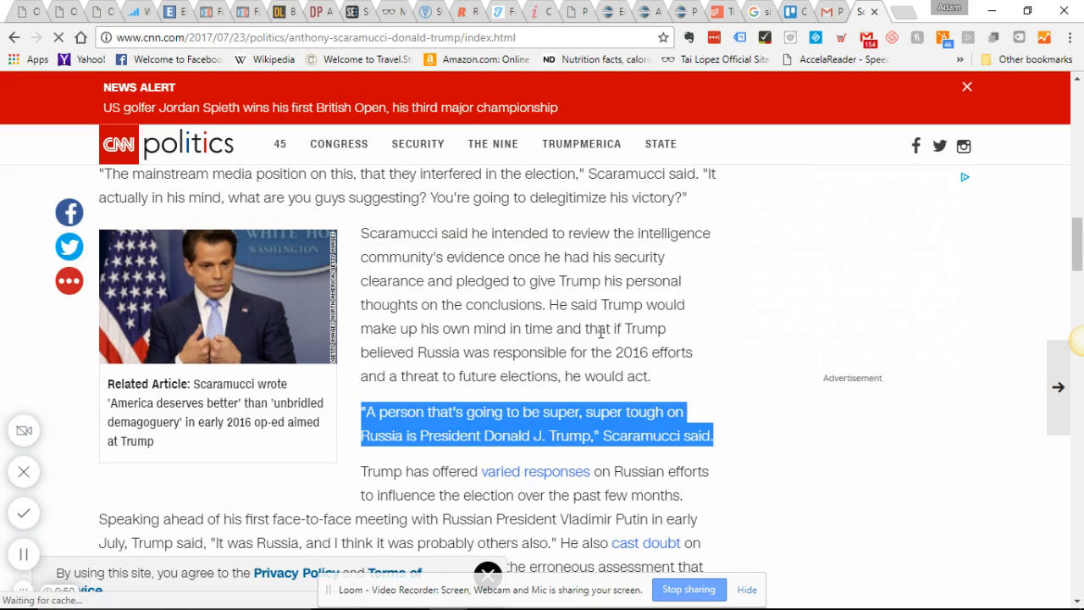
scroll(487, 330, up, 5)
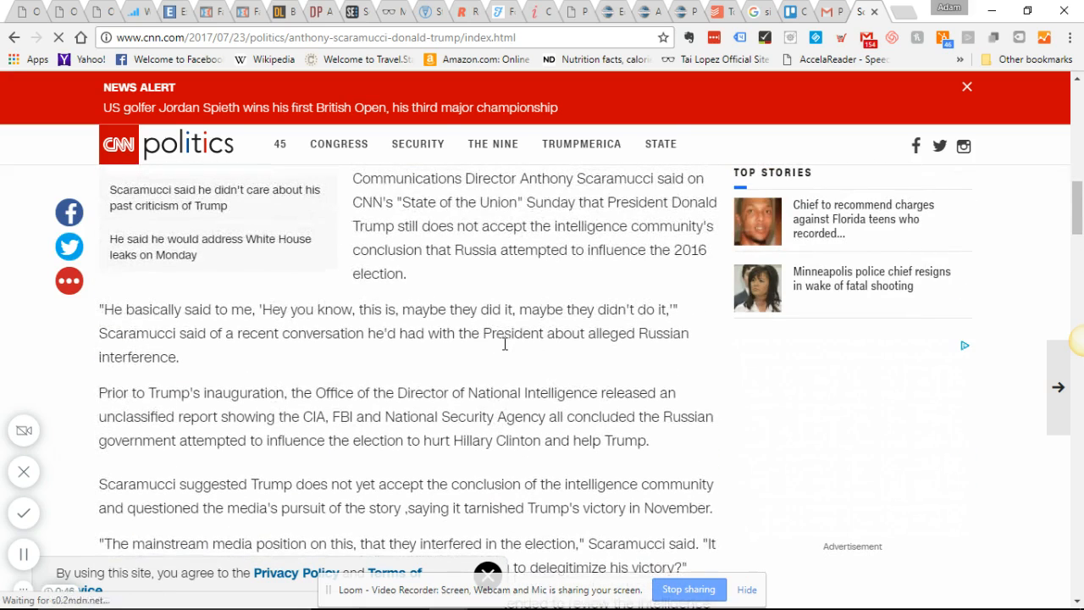
scroll(504, 344, up, 5)
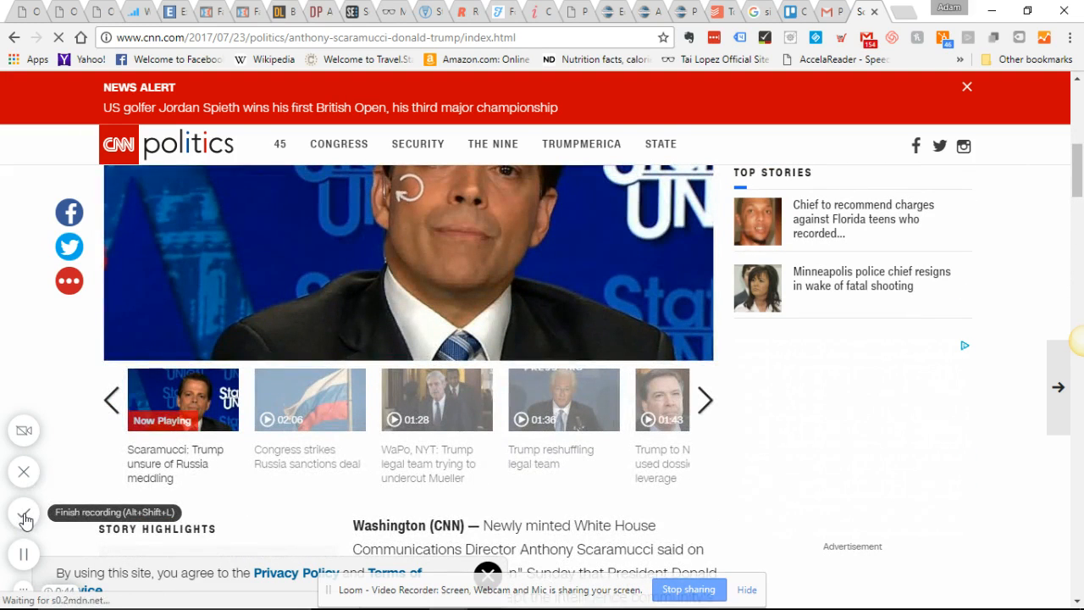